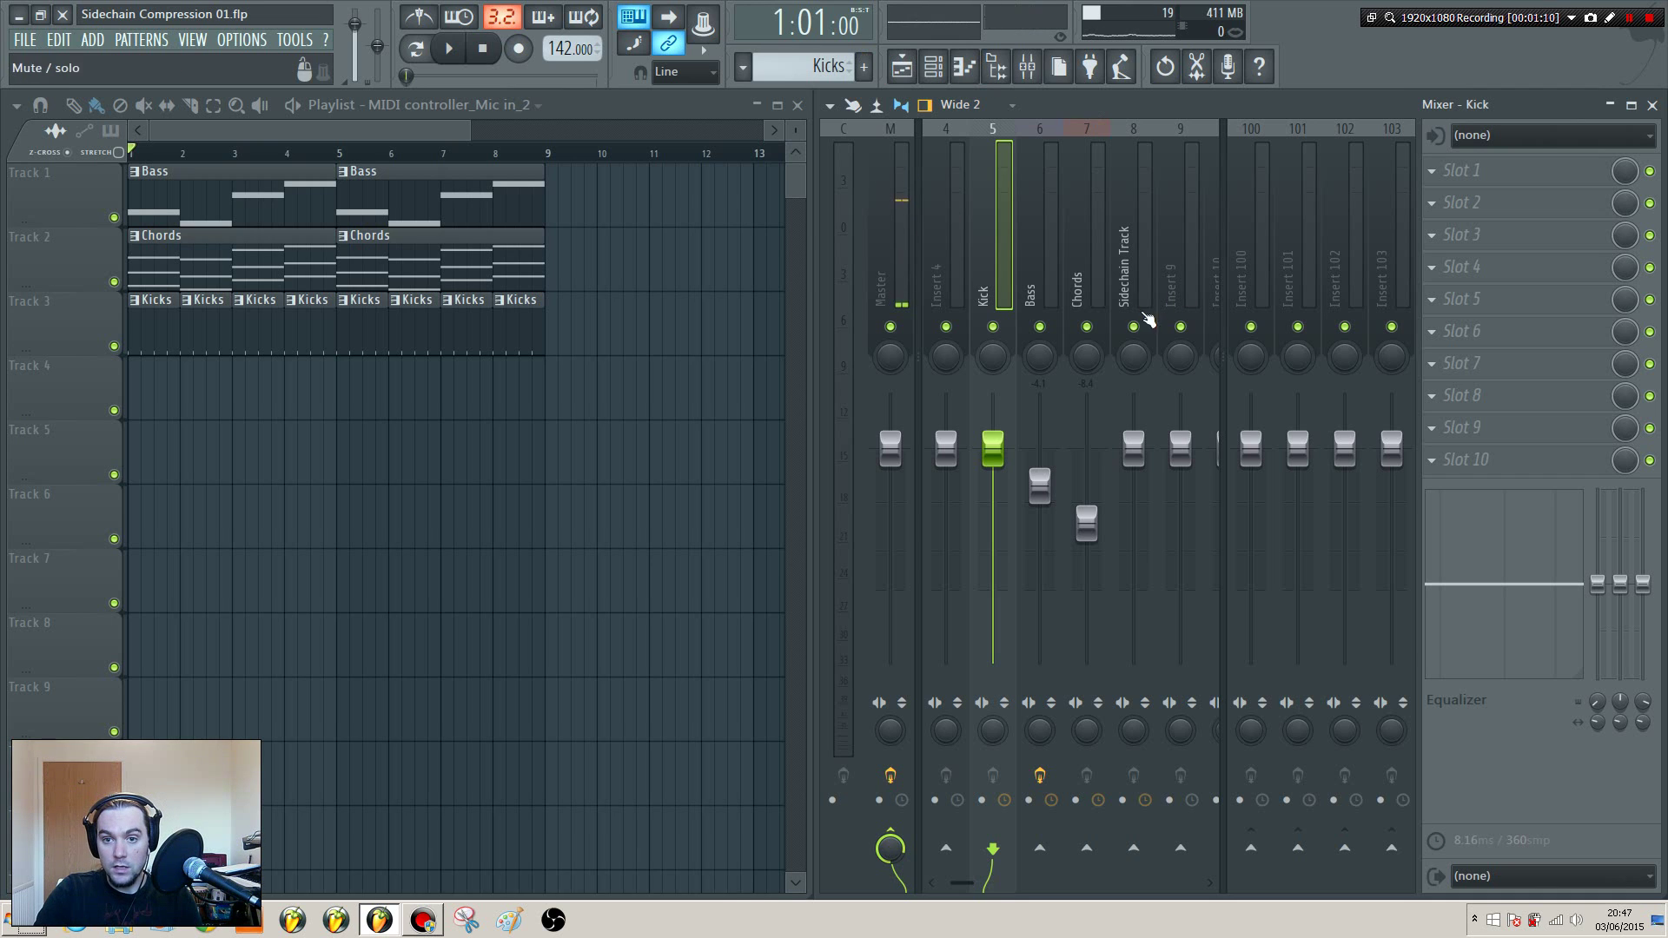
# Step: Close the Playlist window and look over the Bass, Chords and Sidechain Track channels in the mixer
pyautogui.click(1137, 287)
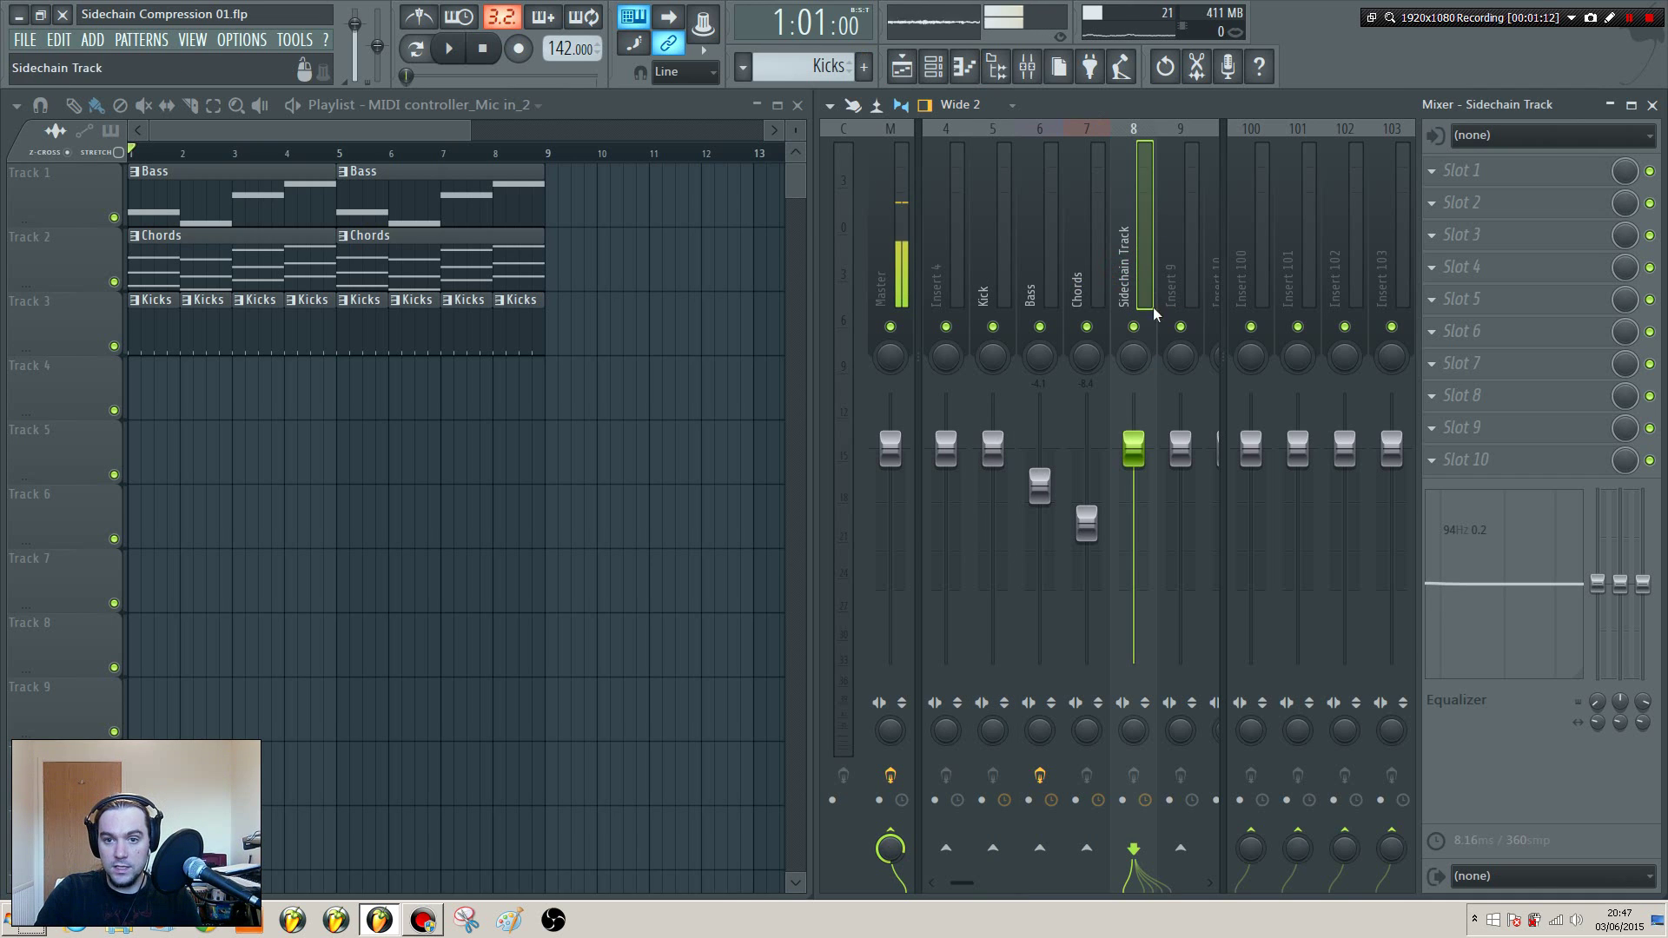
pyautogui.click(797, 106)
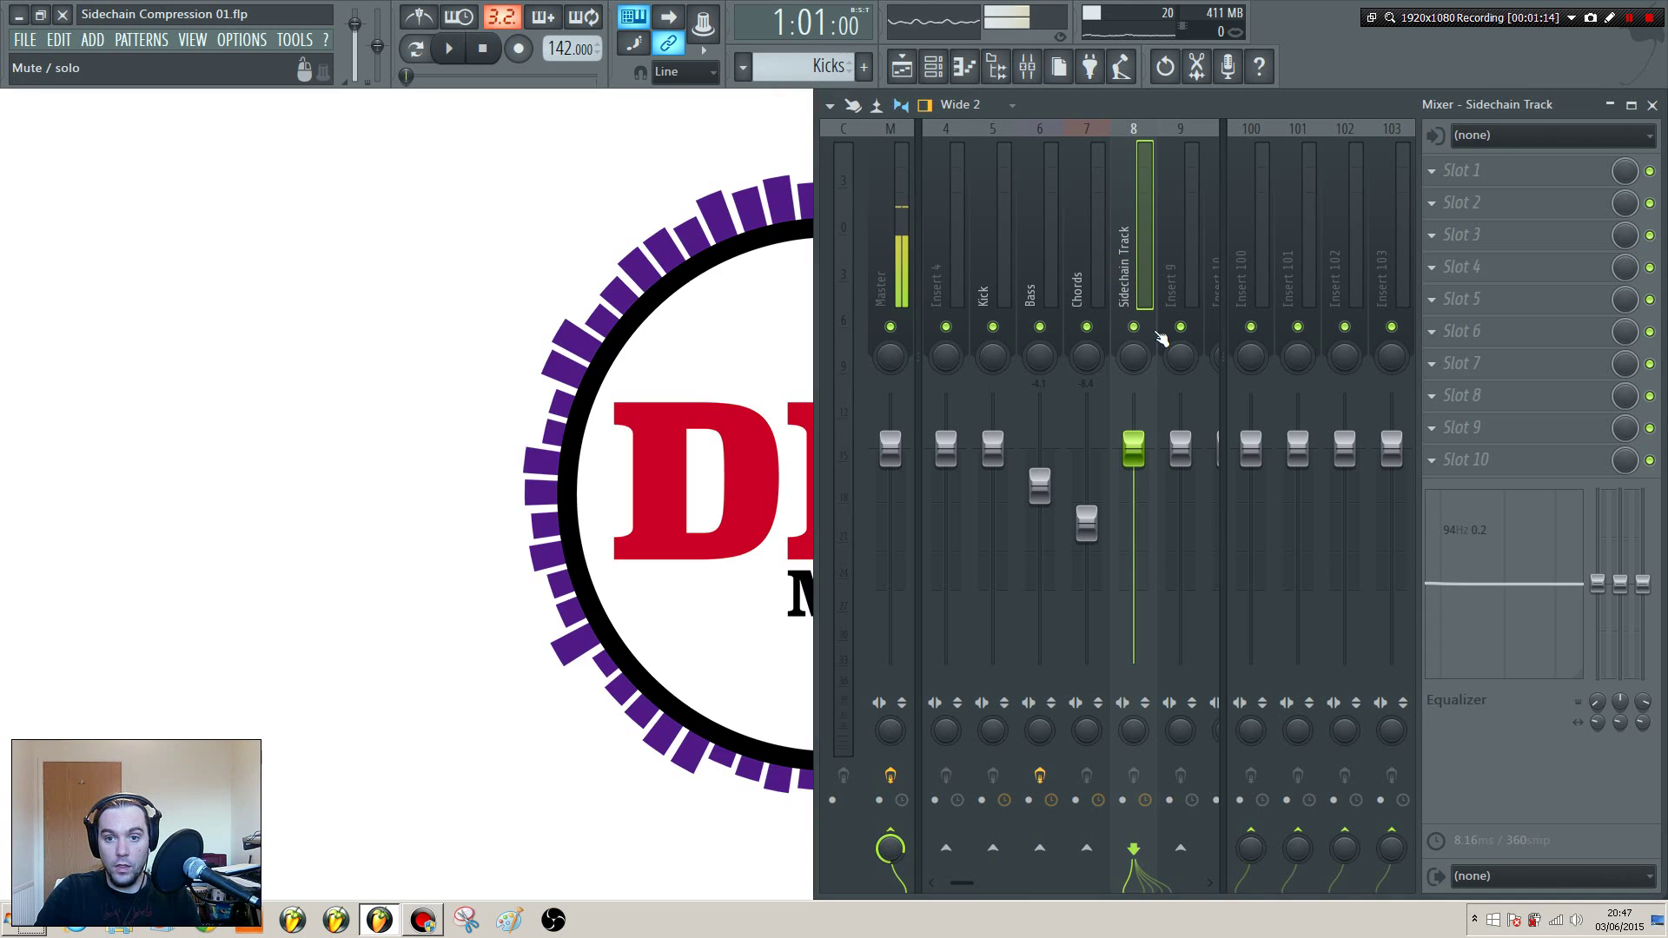
pyautogui.click(1038, 276)
pyautogui.click(1077, 279)
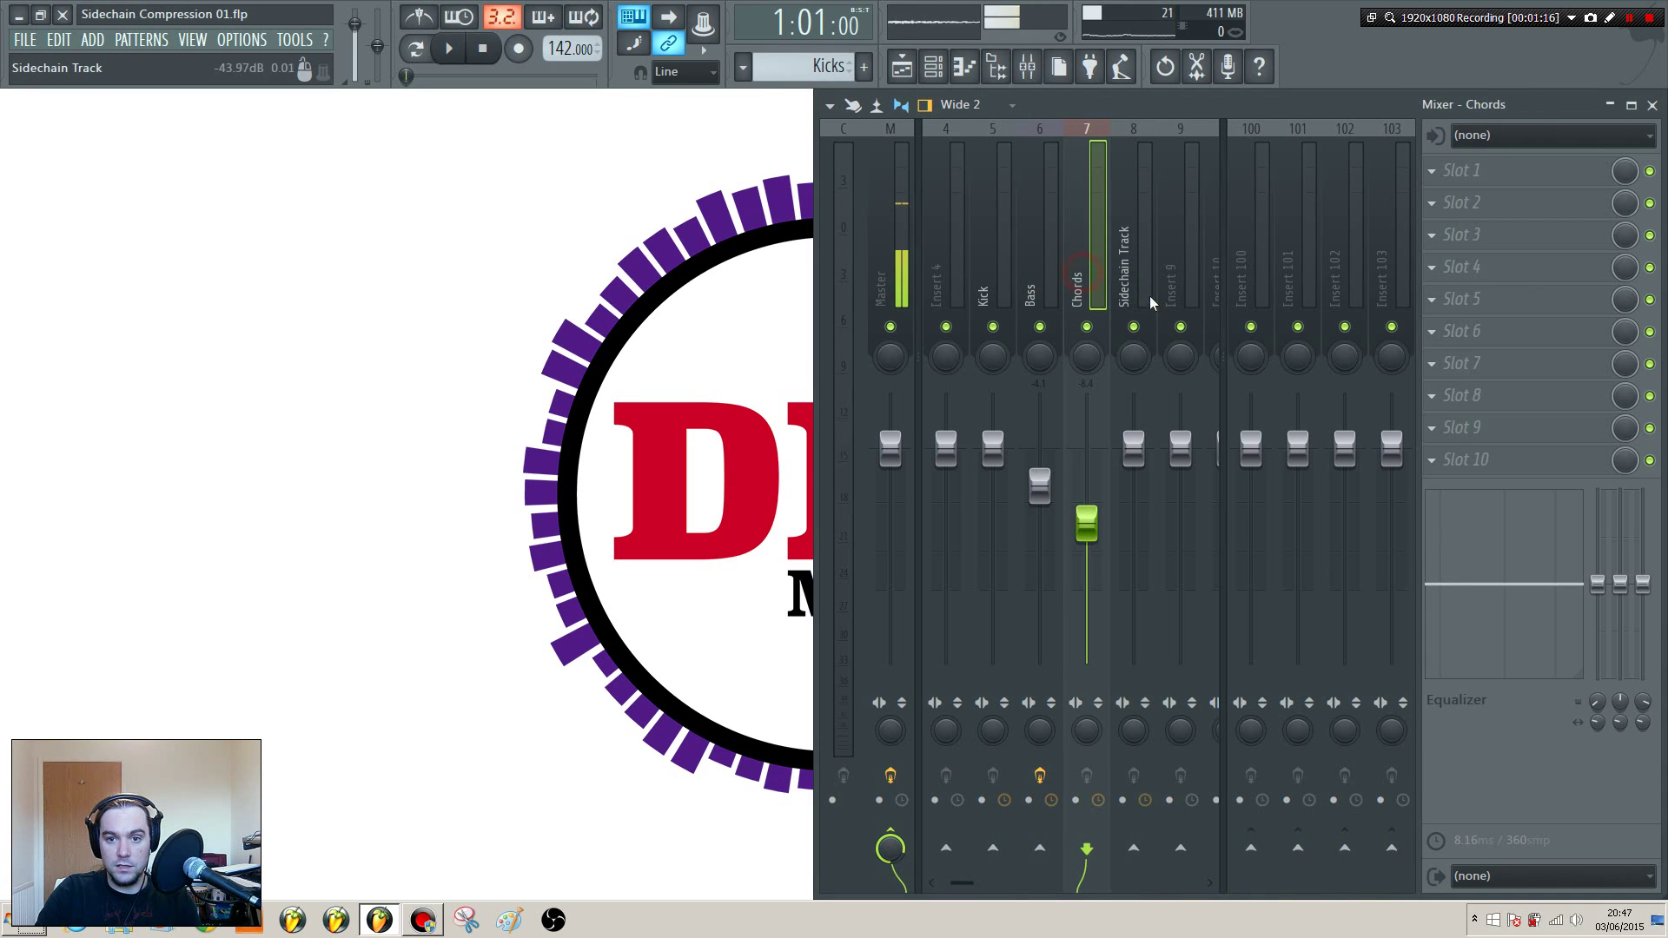
pyautogui.click(1130, 278)
# Step: Route the Bass and Chords mixer tracks to the Sidechain Track only
pyautogui.click(1041, 266)
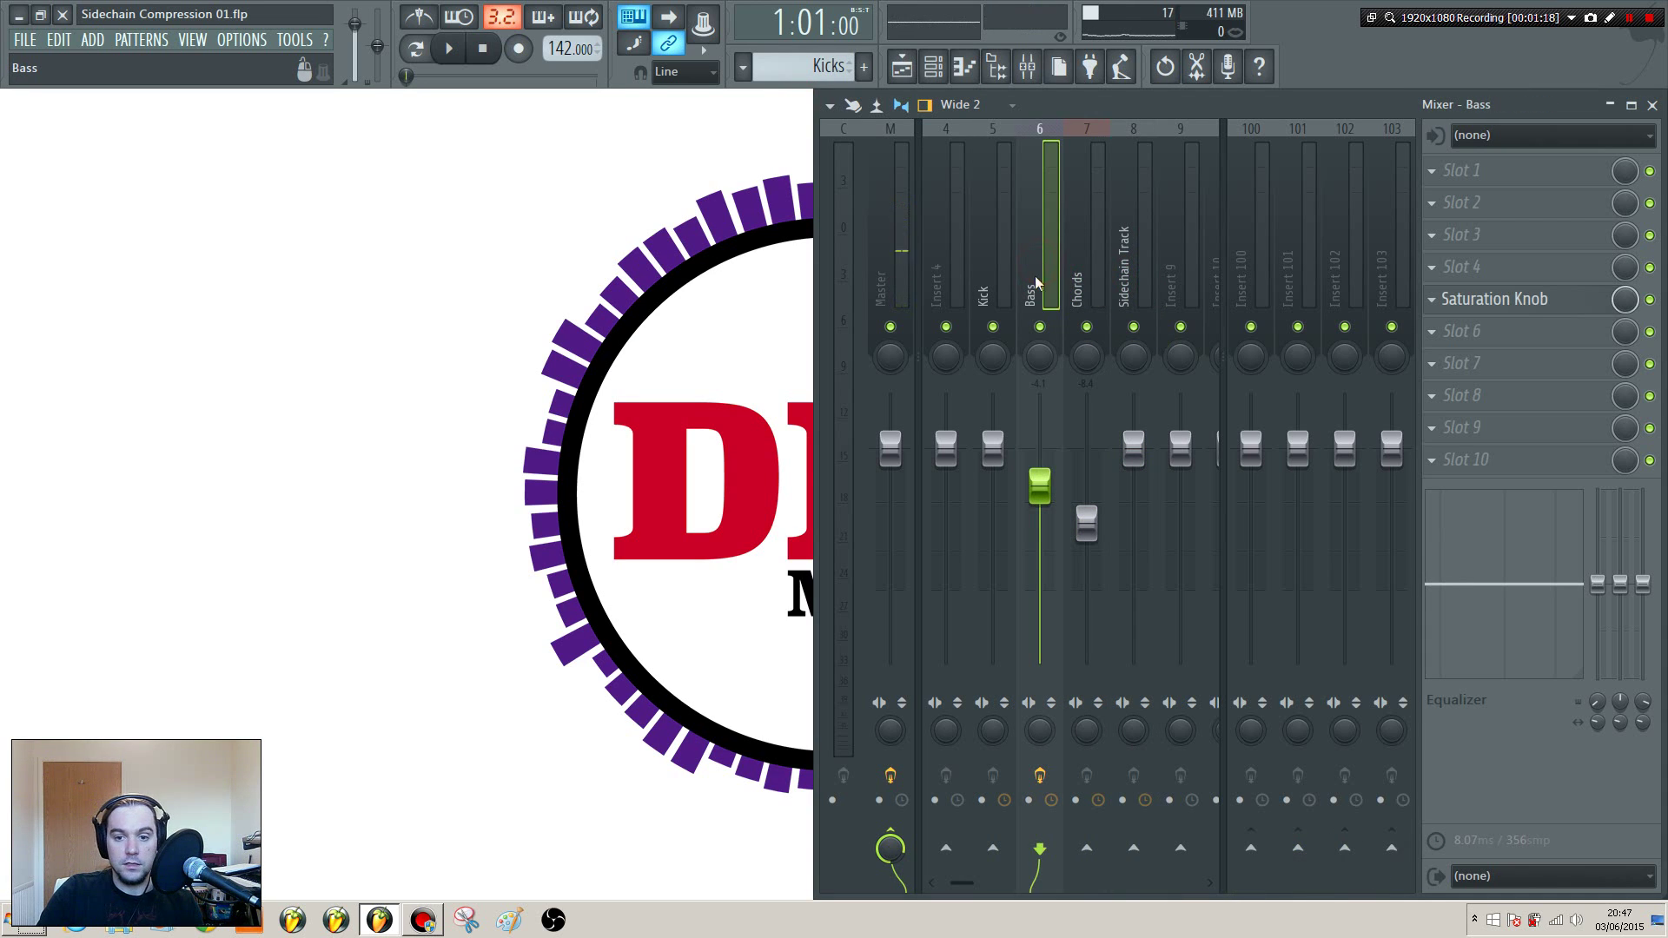
pyautogui.rightClick(1133, 848)
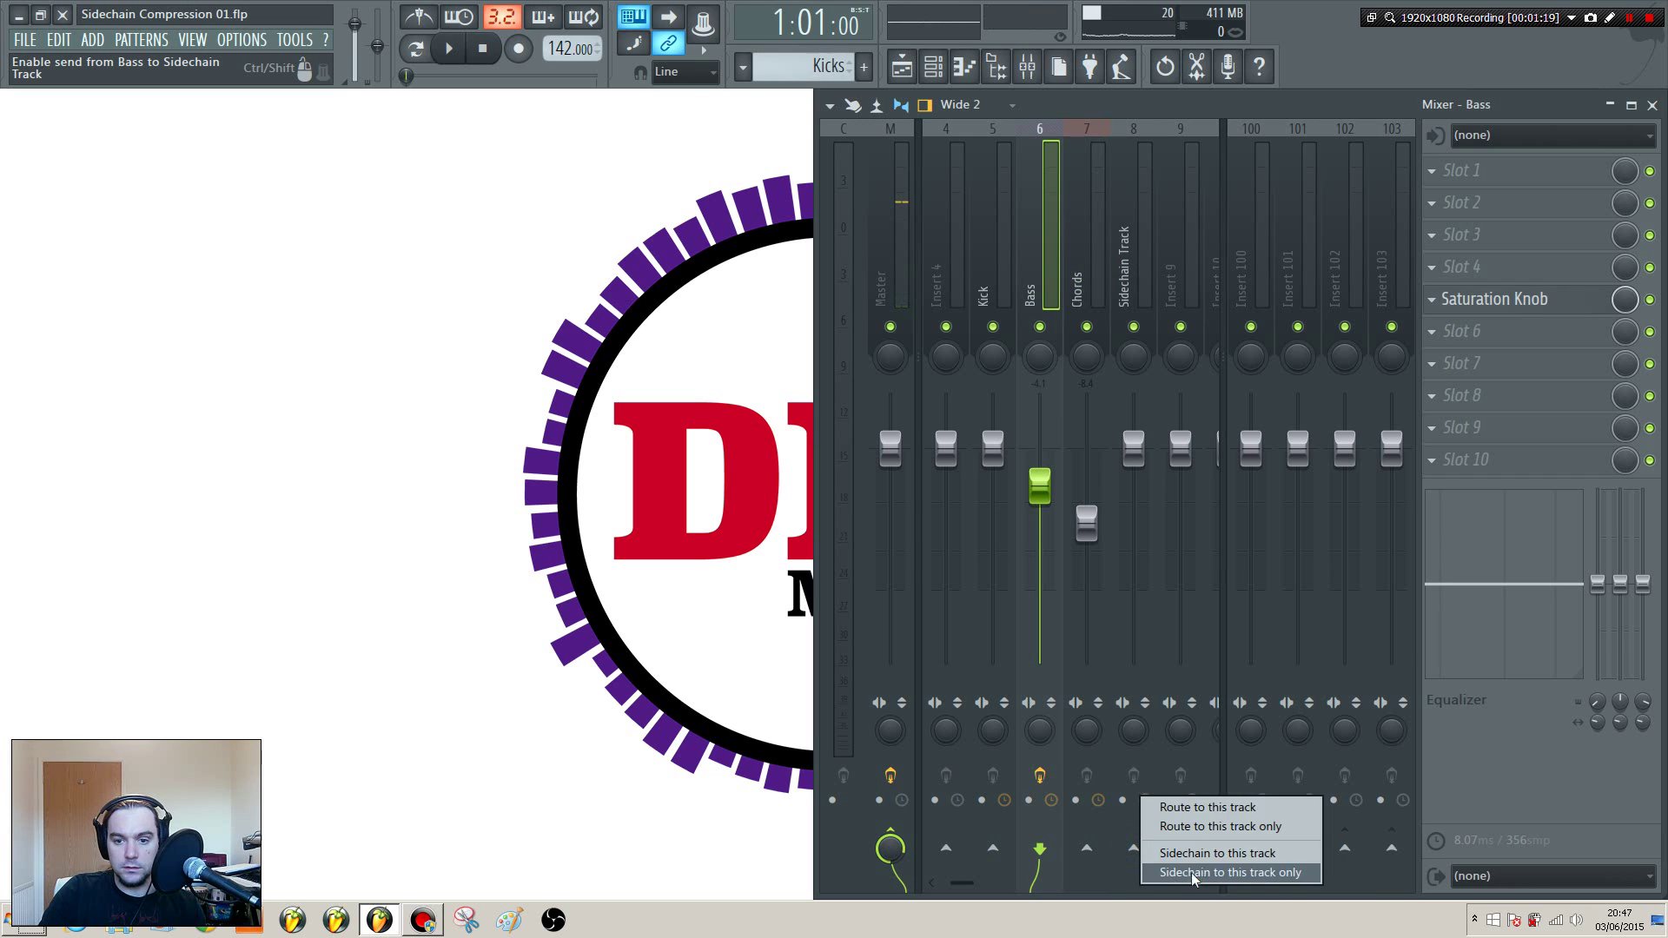
pyautogui.click(1215, 826)
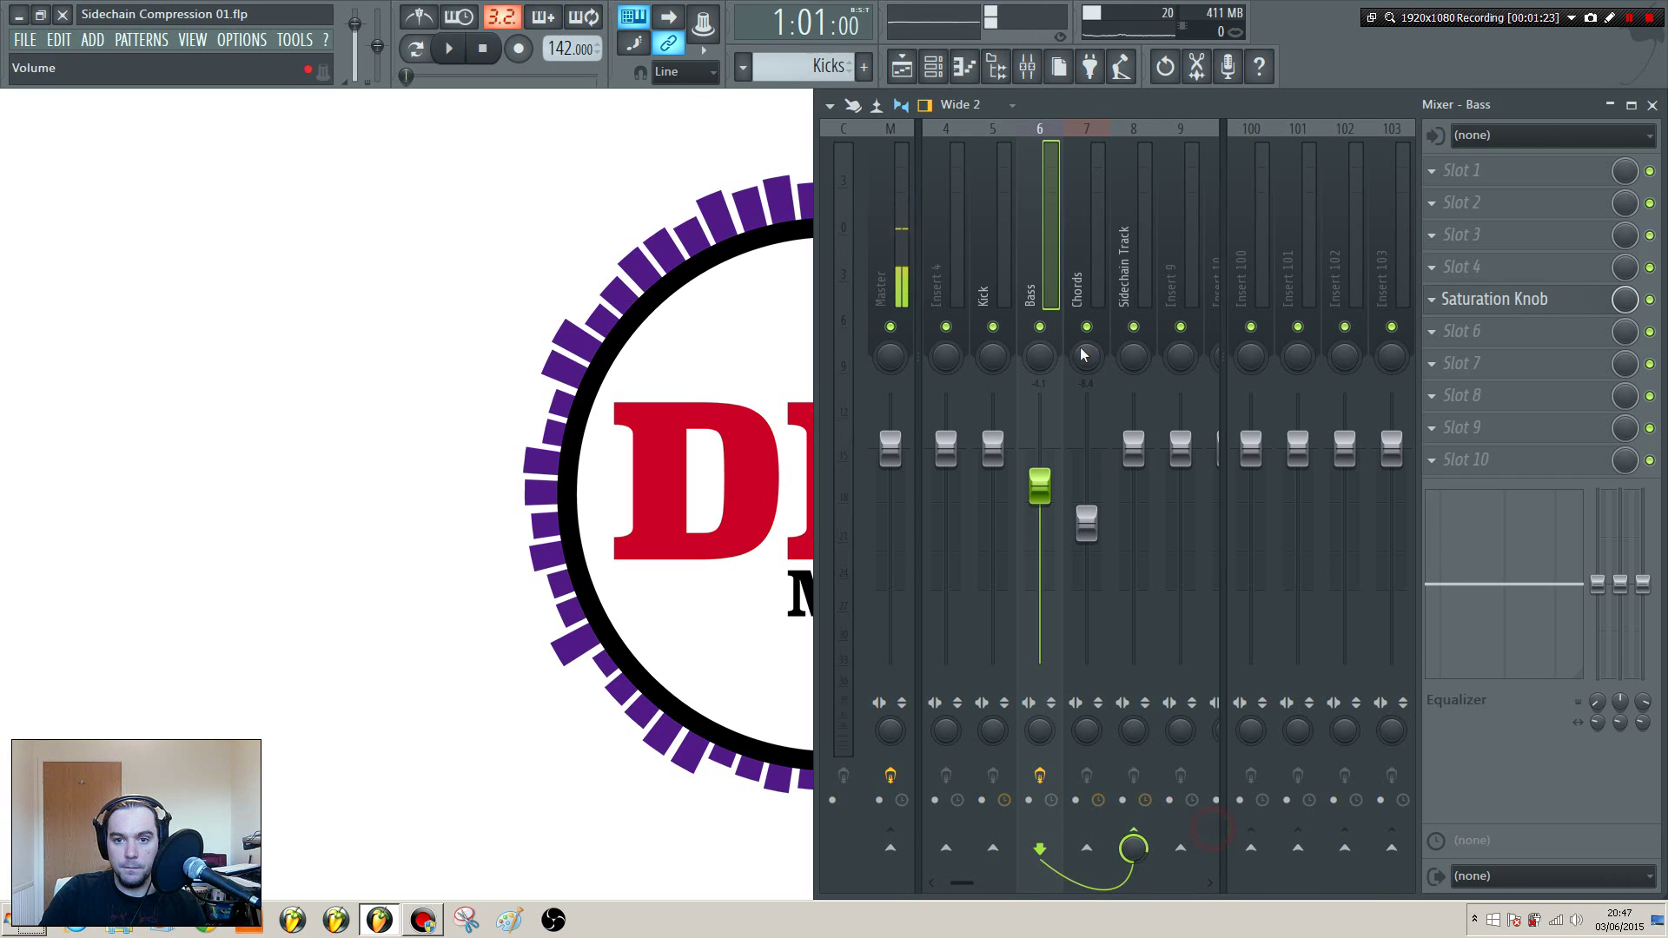
pyautogui.click(1099, 260)
pyautogui.rightClick(1134, 848)
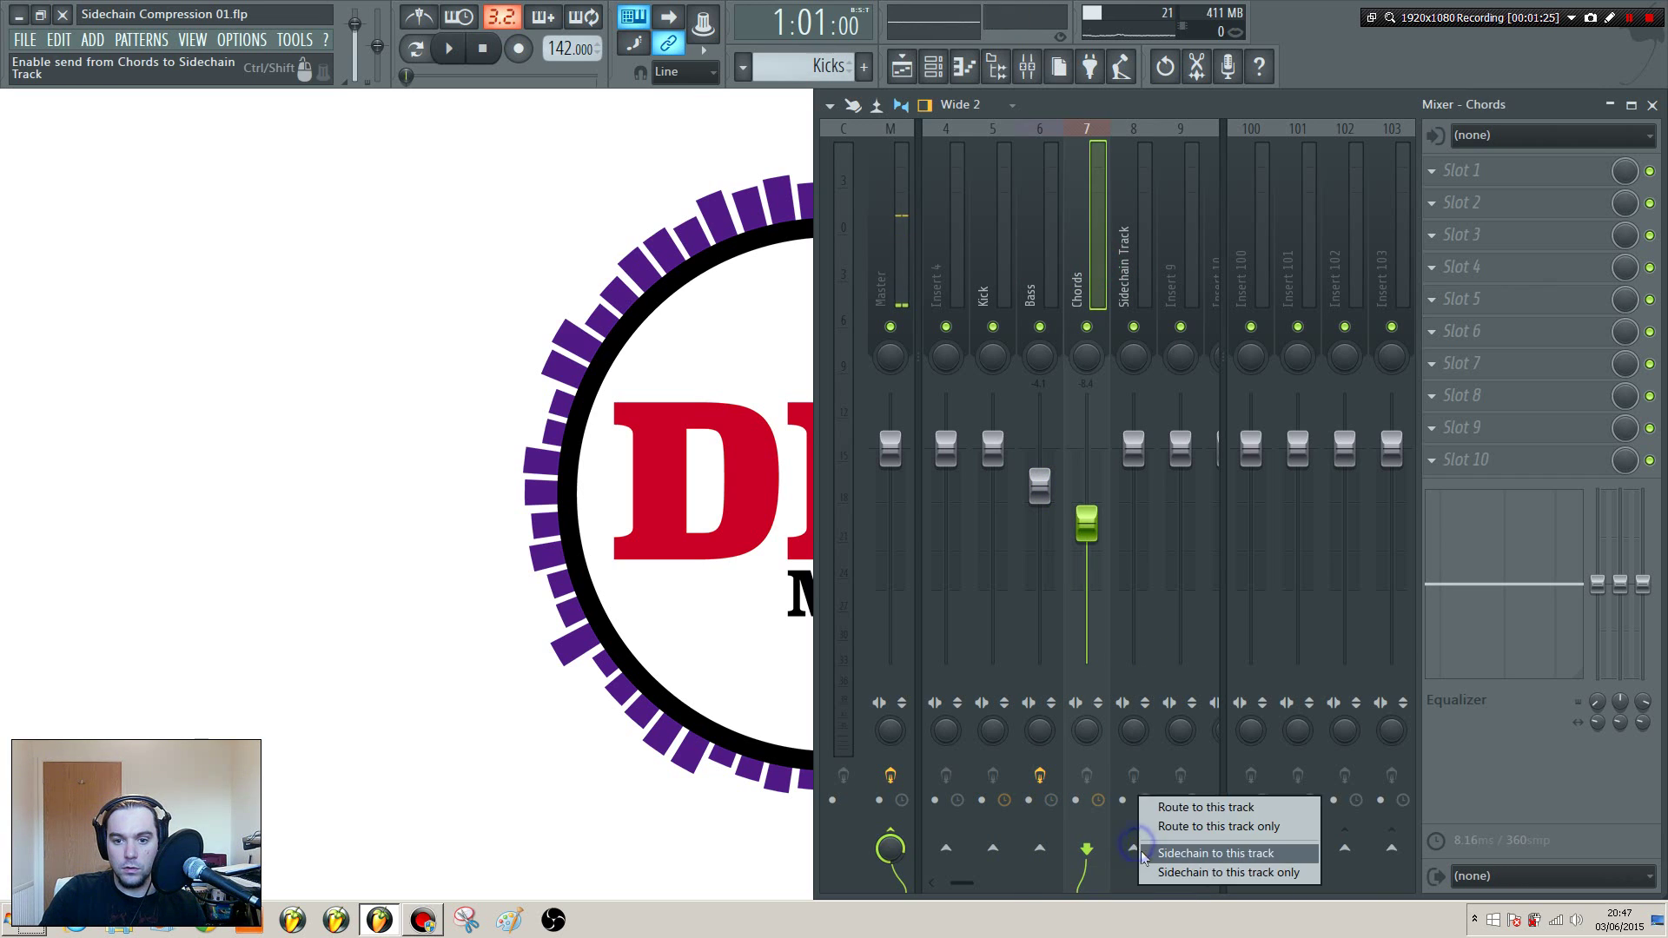
pyautogui.click(1195, 826)
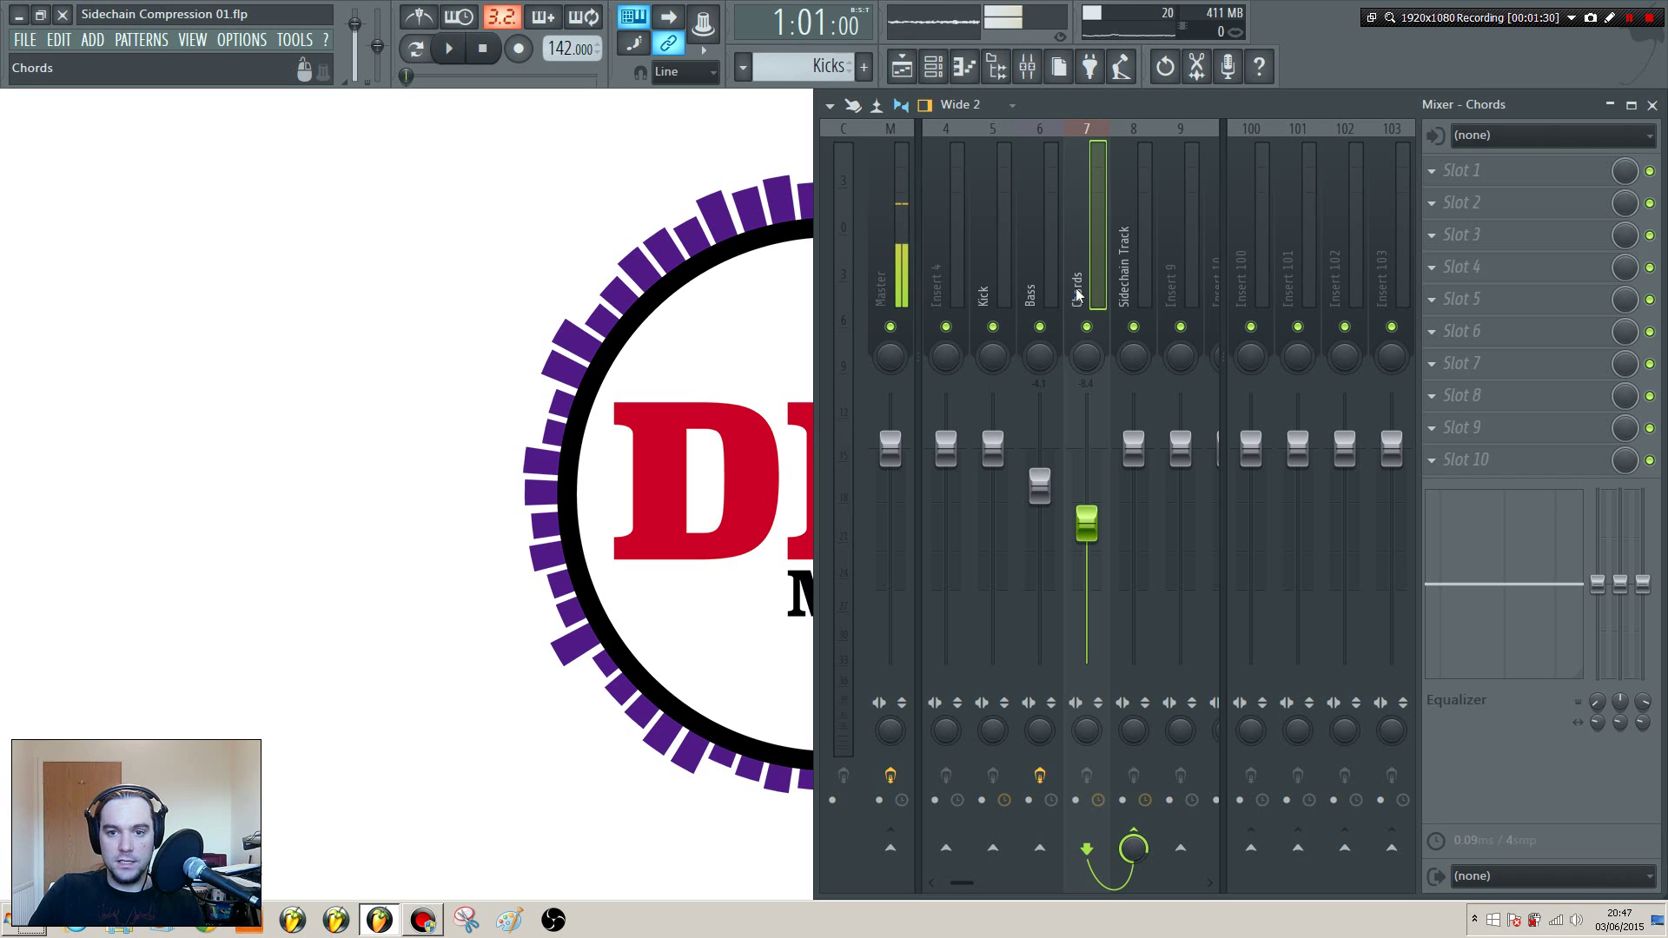
# Step: Try lowering the Sidechain Track's volume during playback, and reset it to its default level
pyautogui.click(1125, 261)
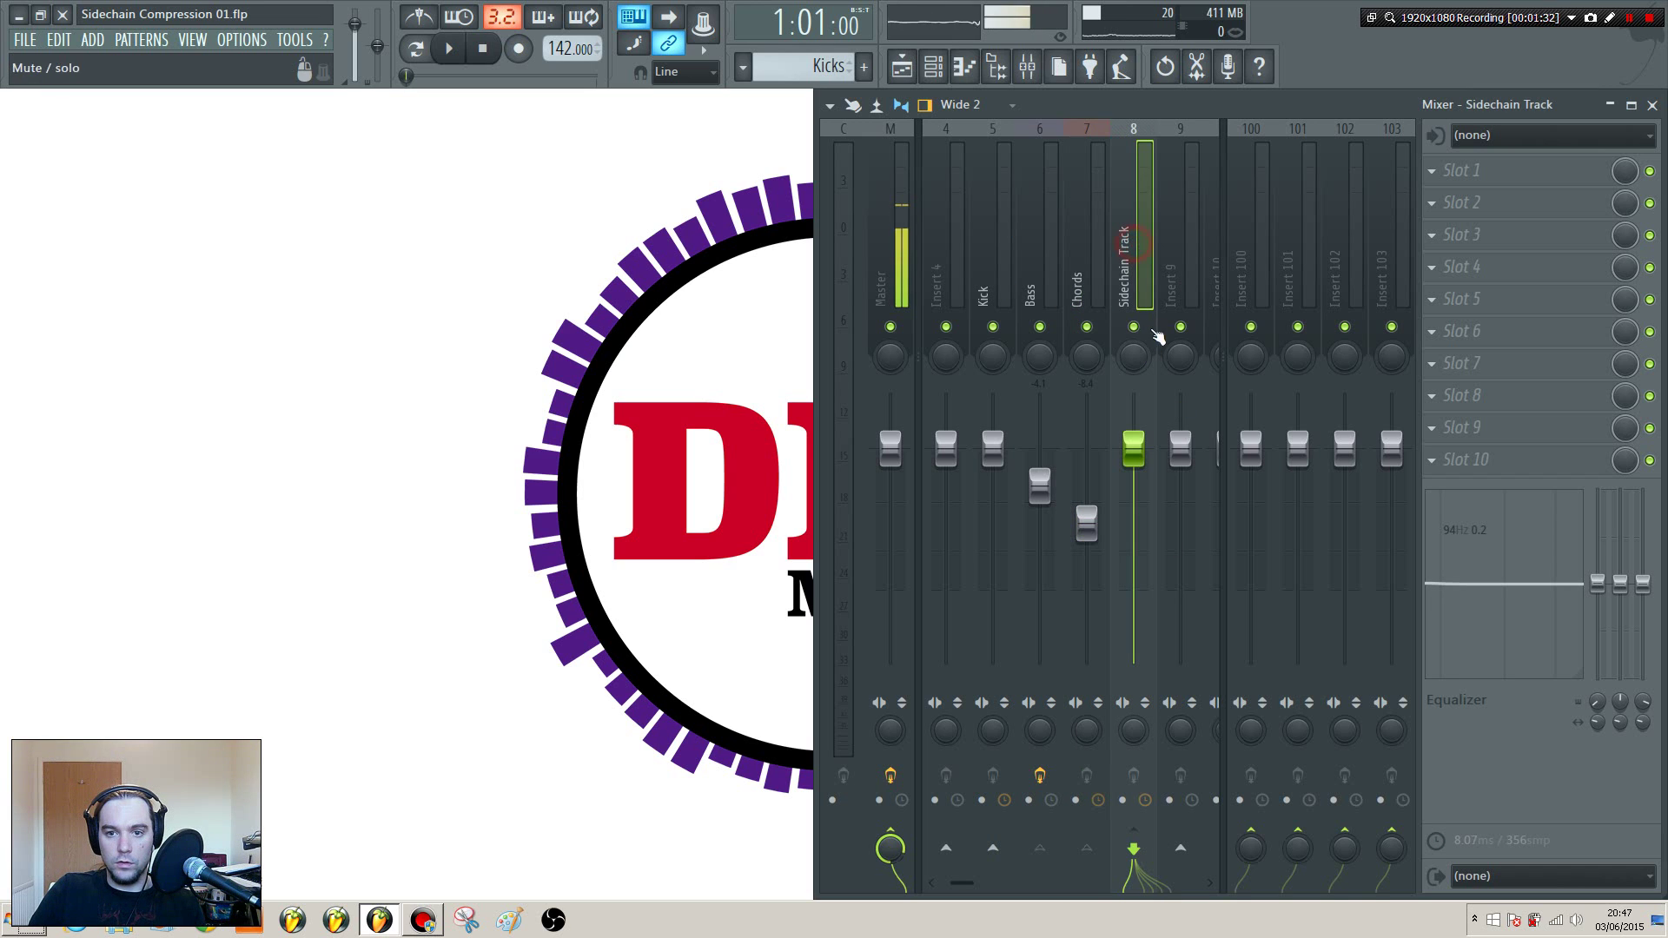
pyautogui.press('space')
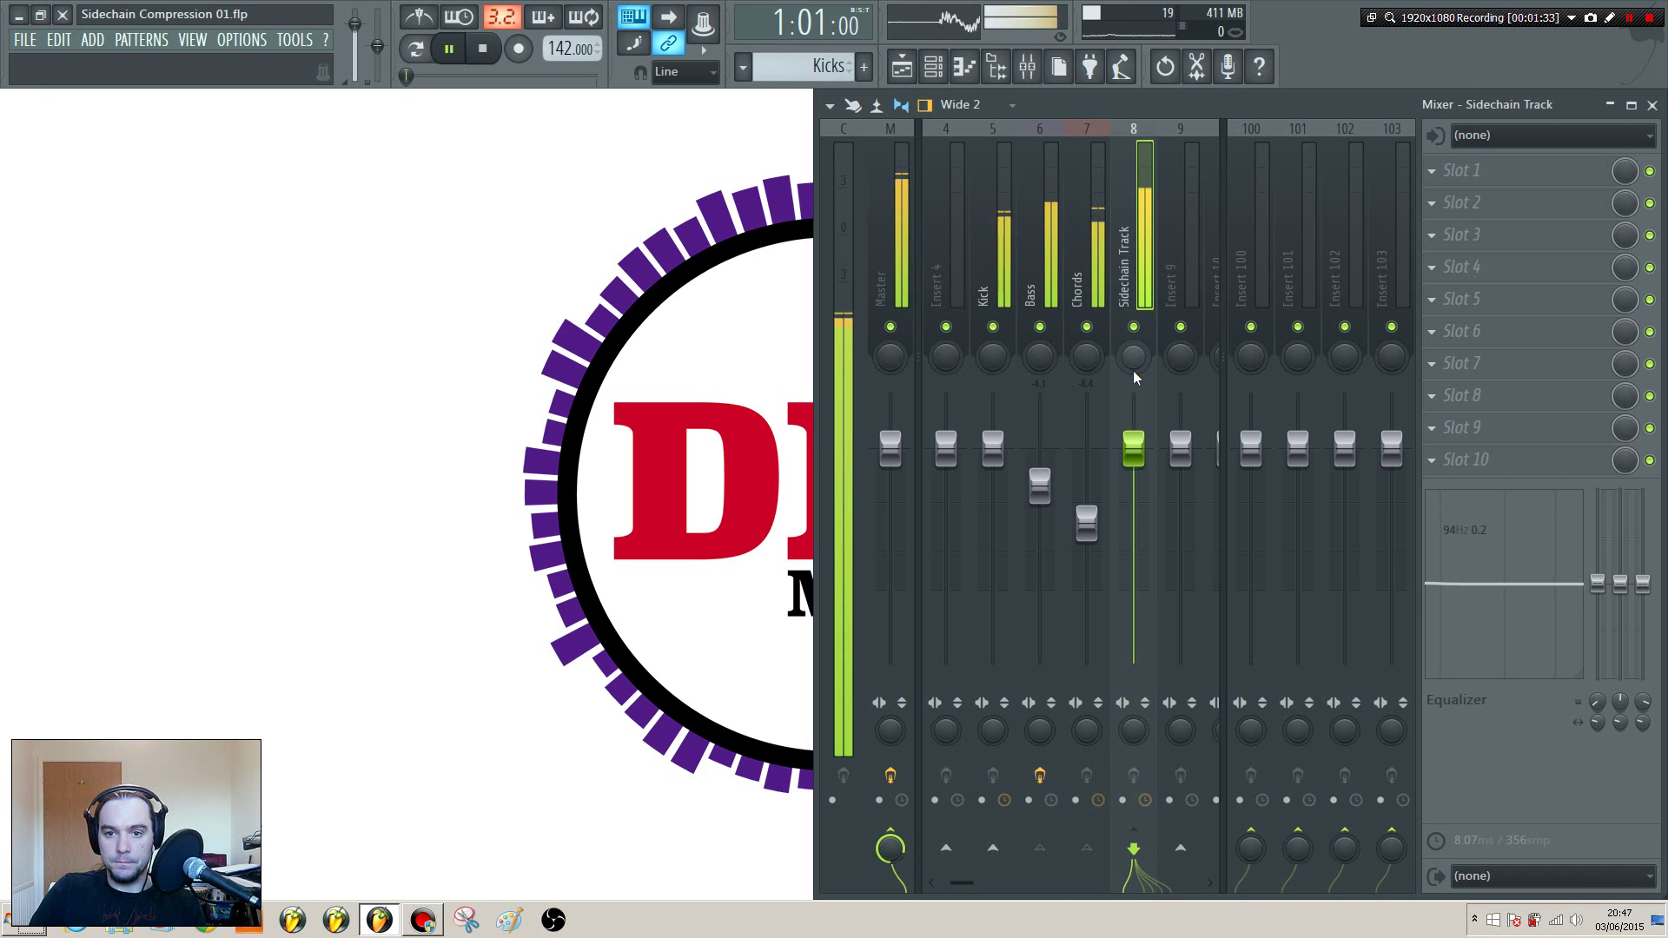
pyautogui.moveTo(1133, 449)
pyautogui.mouseDown()
pyautogui.moveTo(1133, 664)
pyautogui.moveTo(1133, 458)
pyautogui.mouseUp()
pyautogui.rightClick(1134, 460)
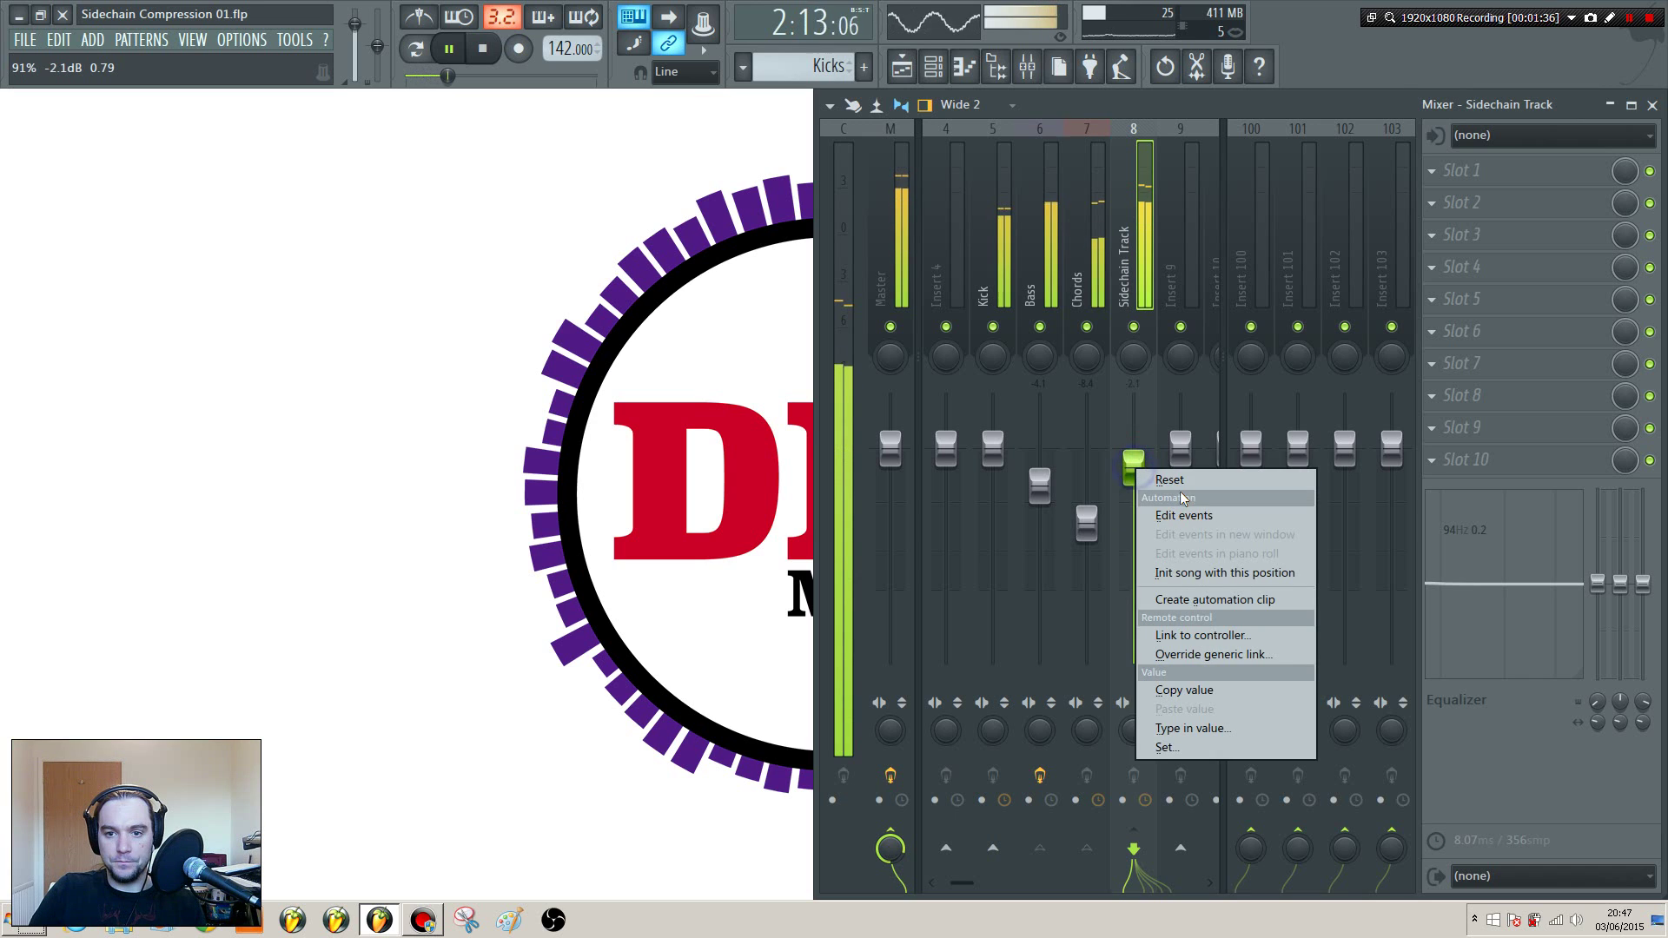
pyautogui.click(1181, 480)
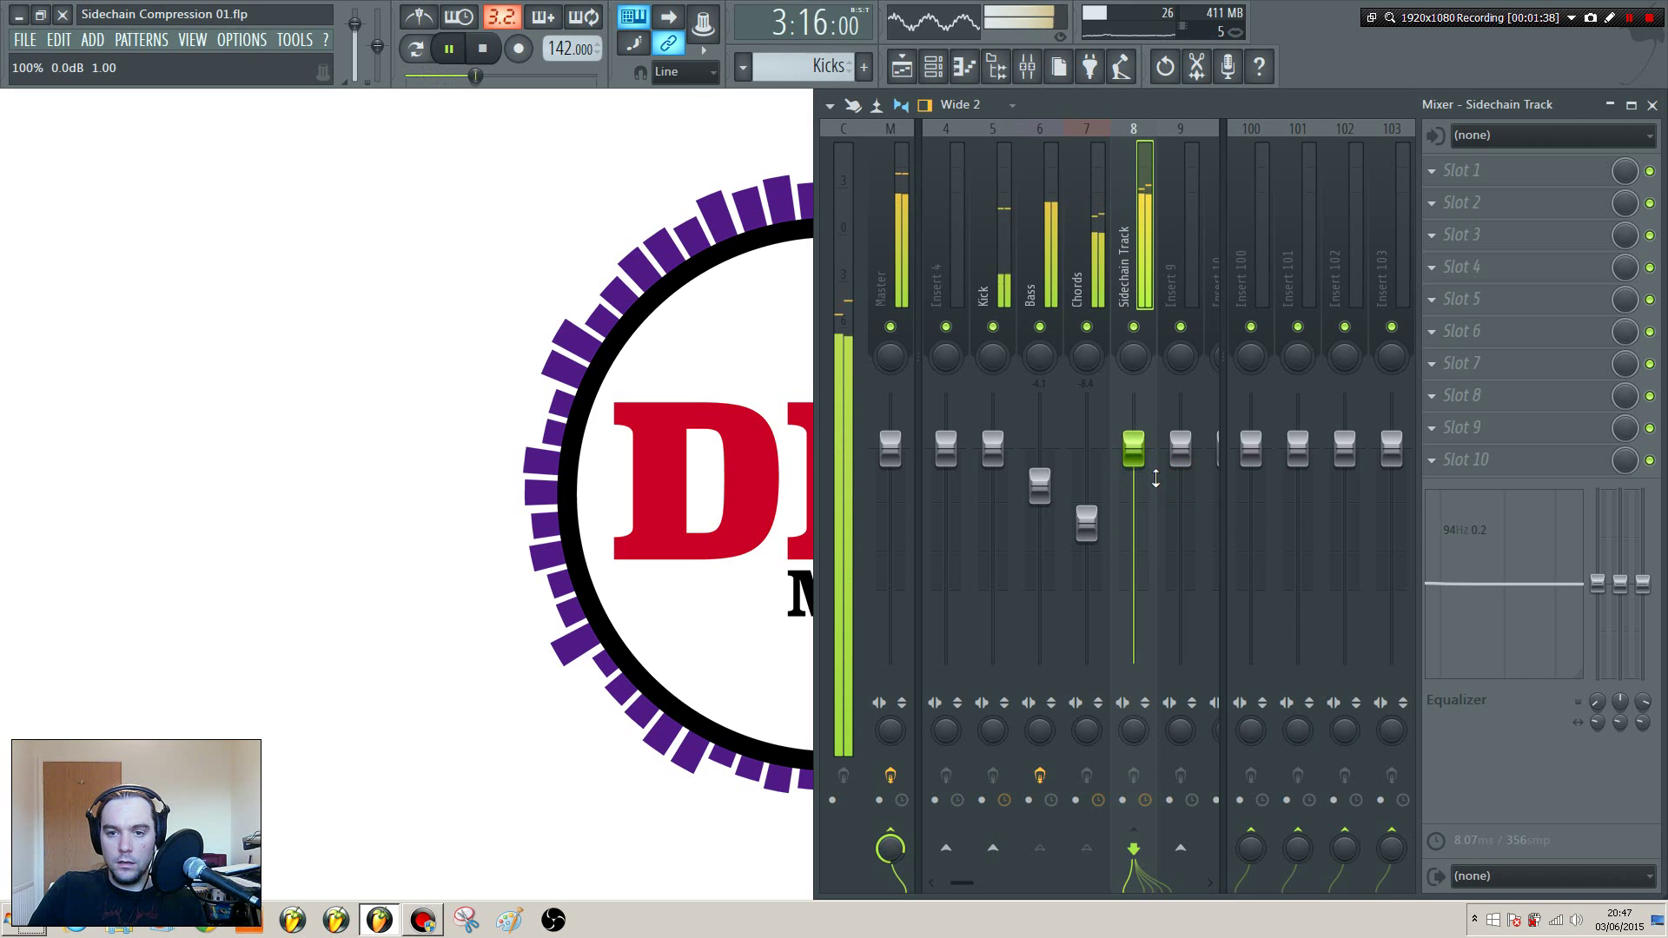
pyautogui.press('space')
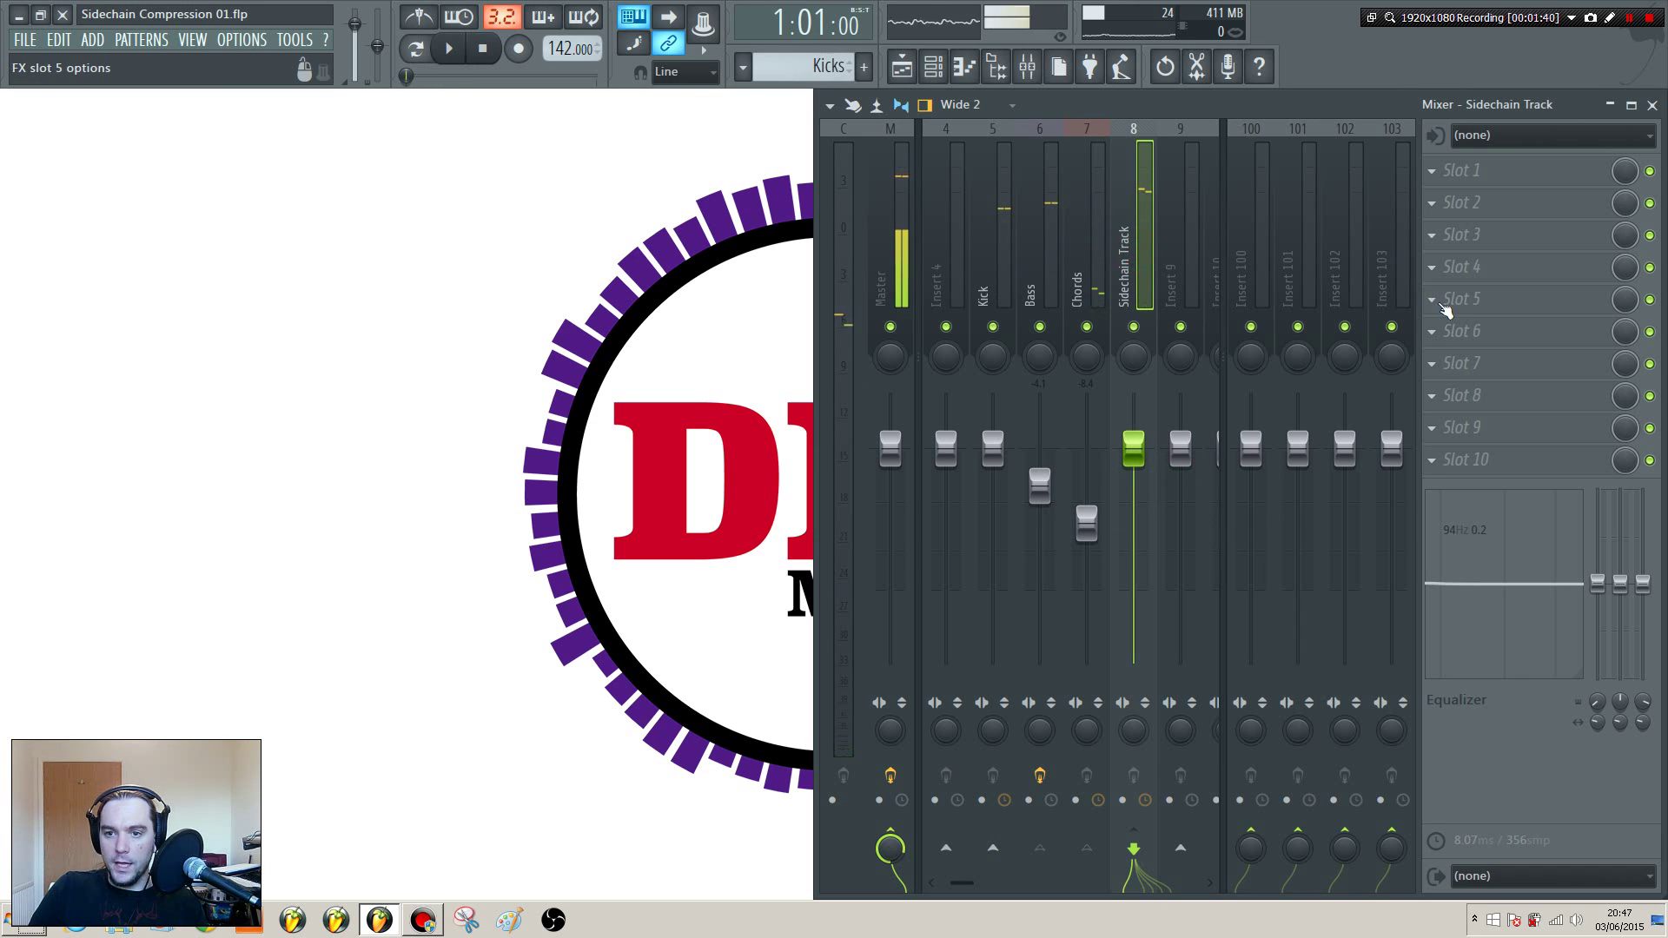
# Step: Load Fruity Limiter into slot 5 of the Sidechain Track, set it to COMP mode and preview the song through it
pyautogui.click(1435, 303)
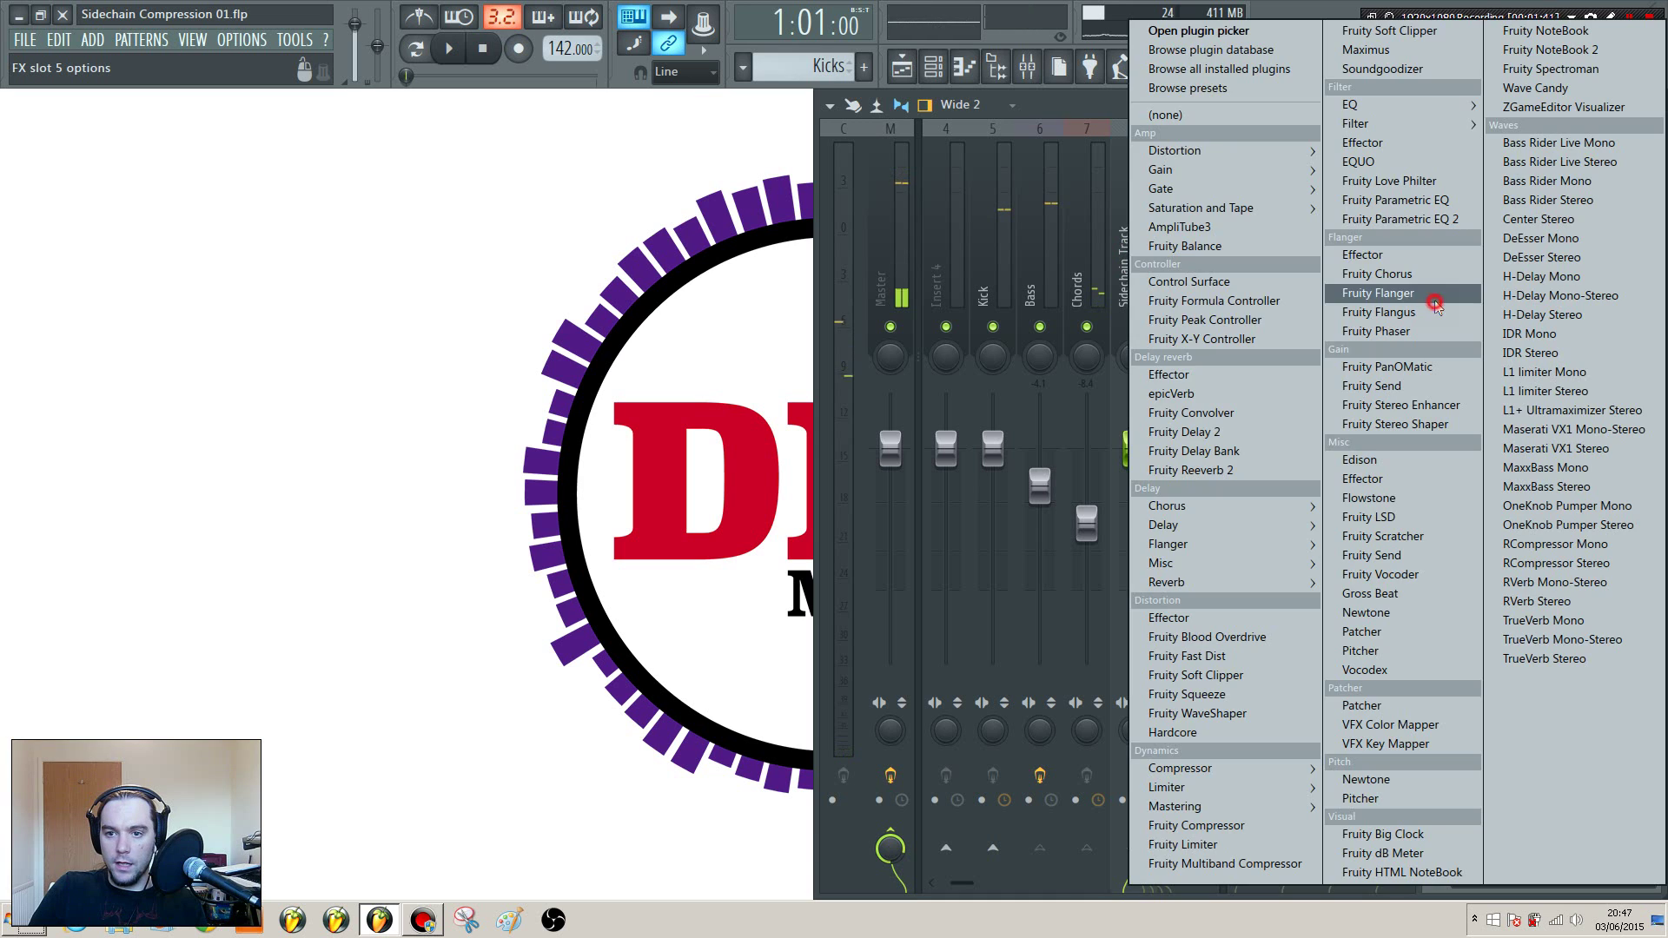
pyautogui.click(1198, 852)
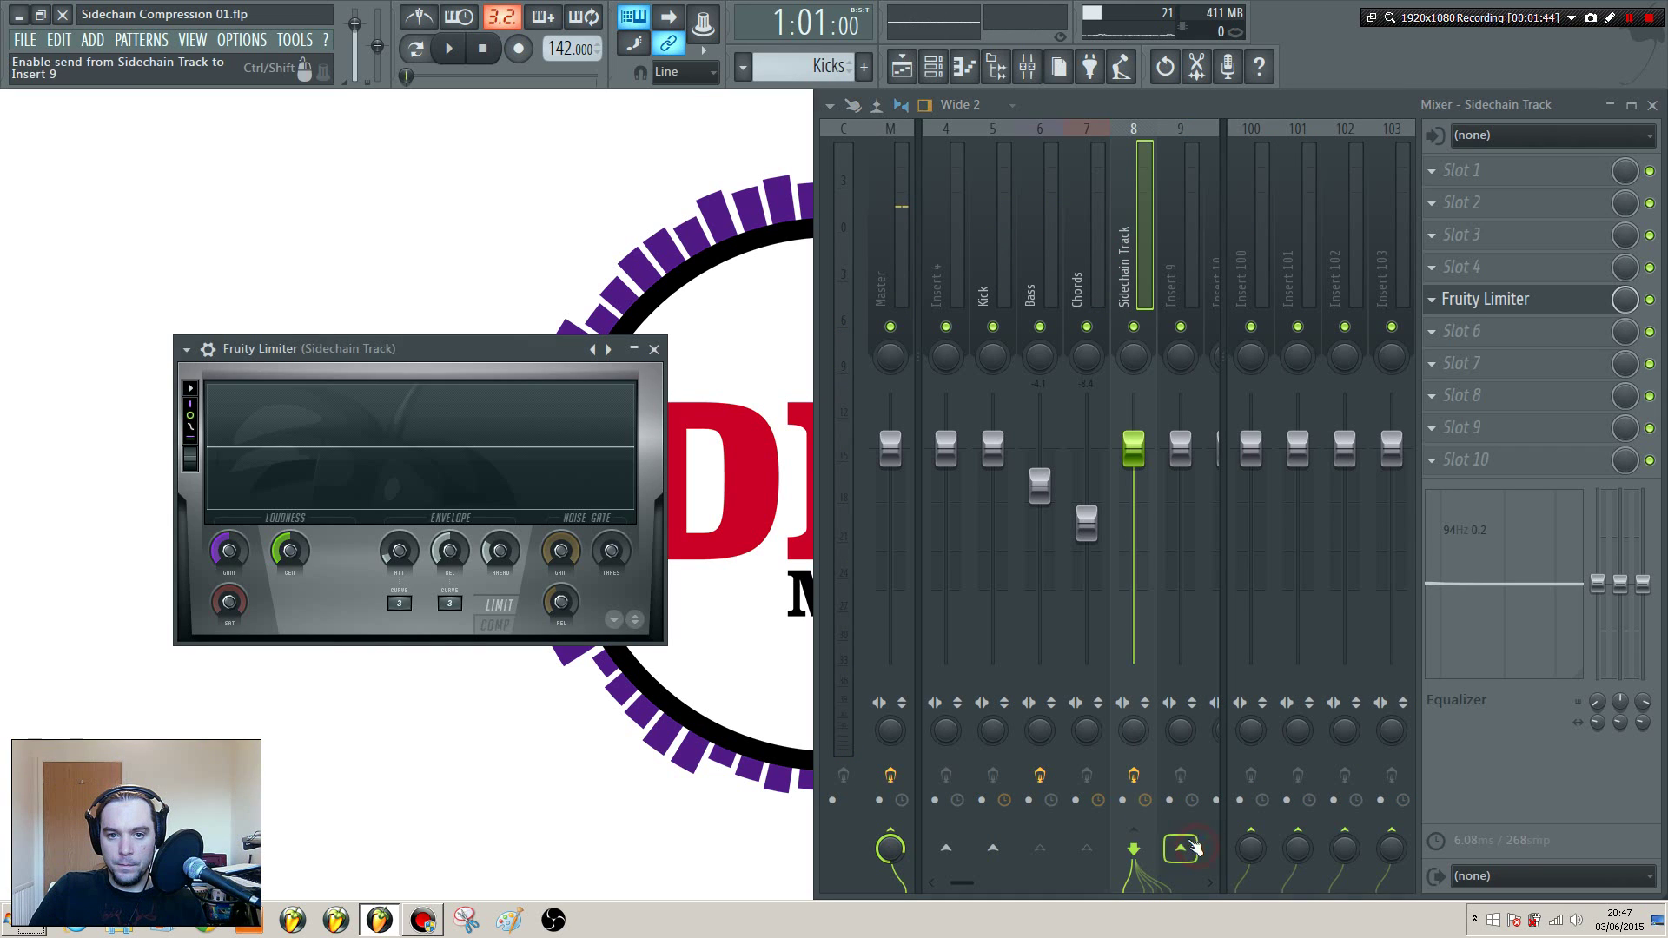
pyautogui.moveTo(449, 347); pyautogui.dragTo(420, 247)
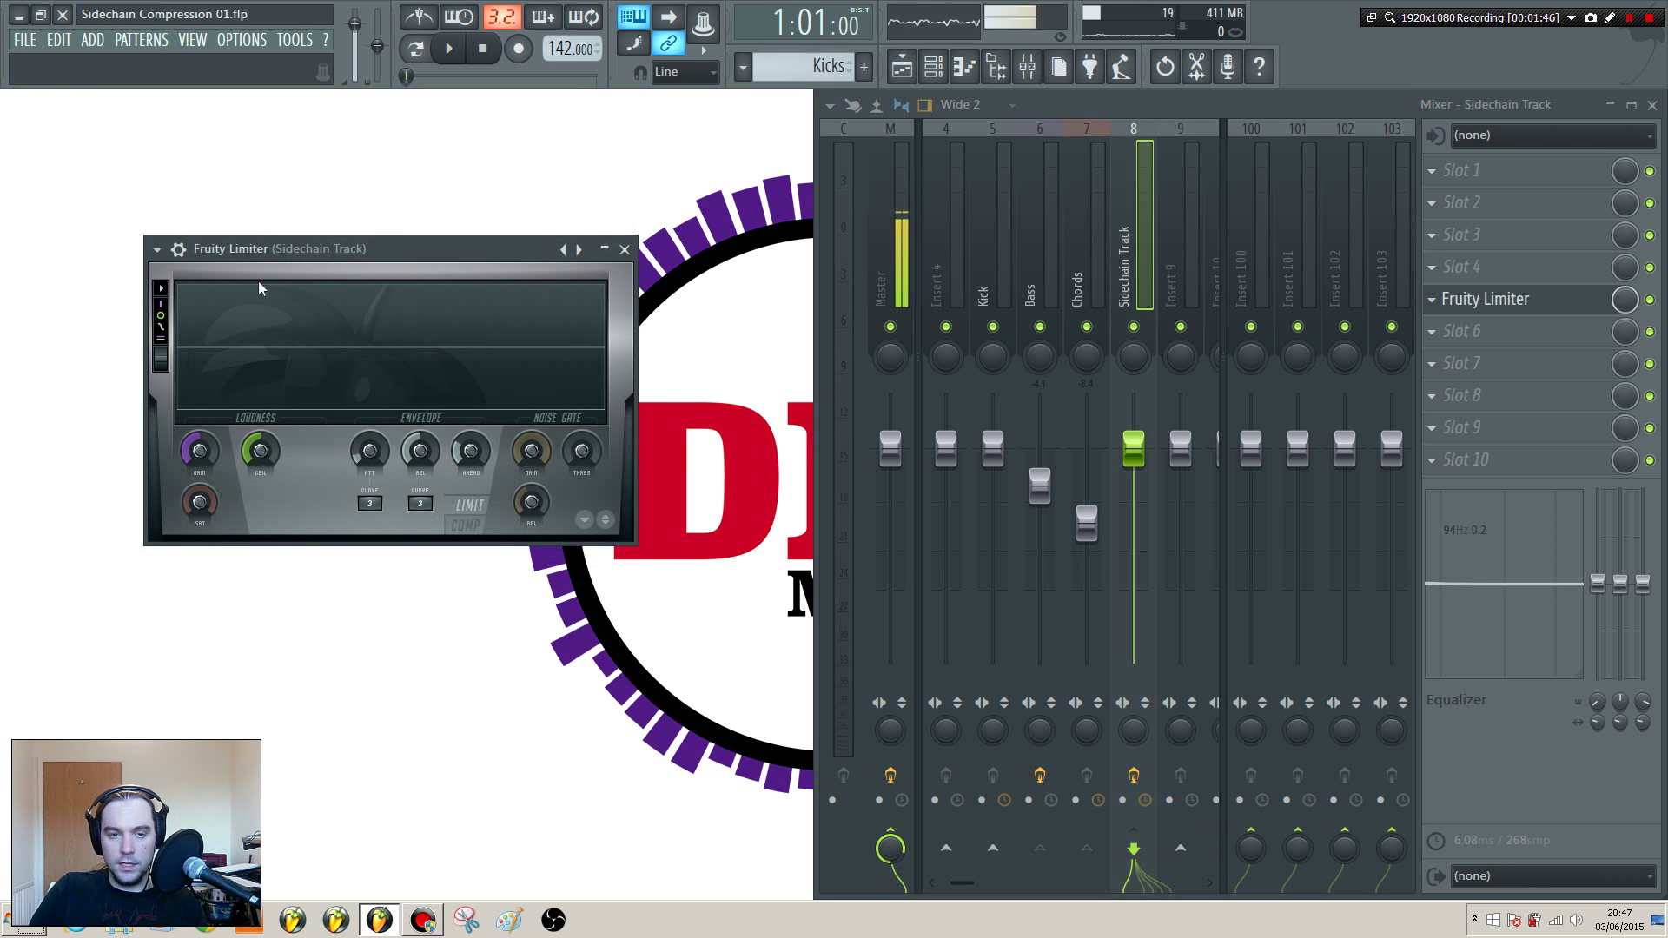
pyautogui.click(474, 527)
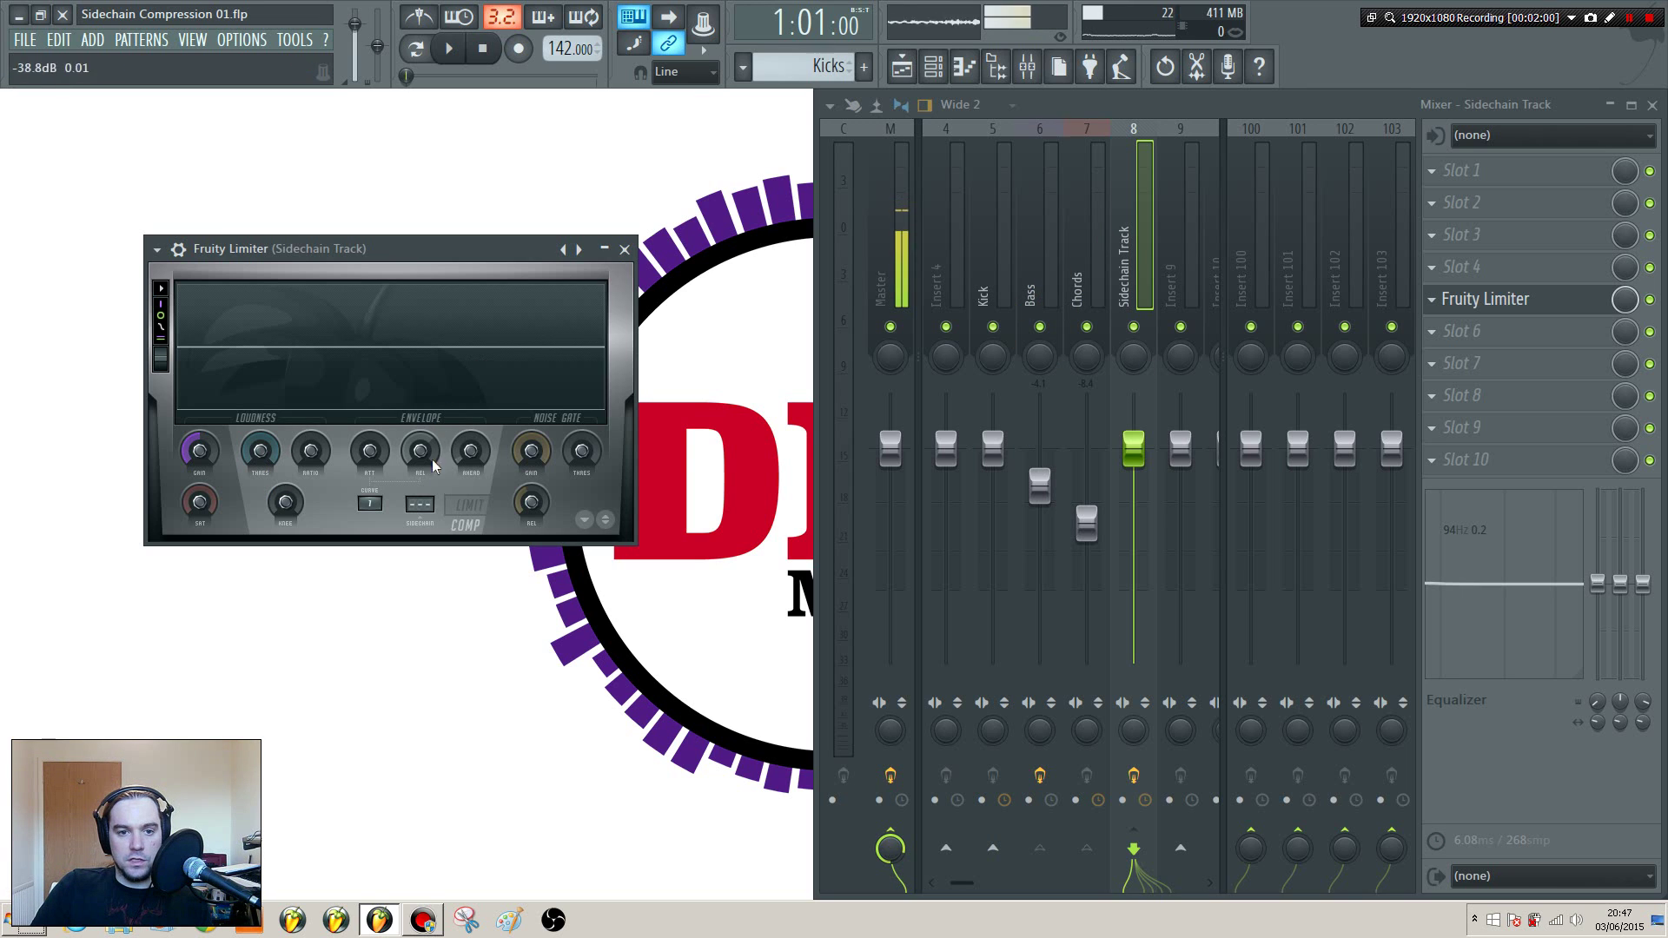
pyautogui.press('space')
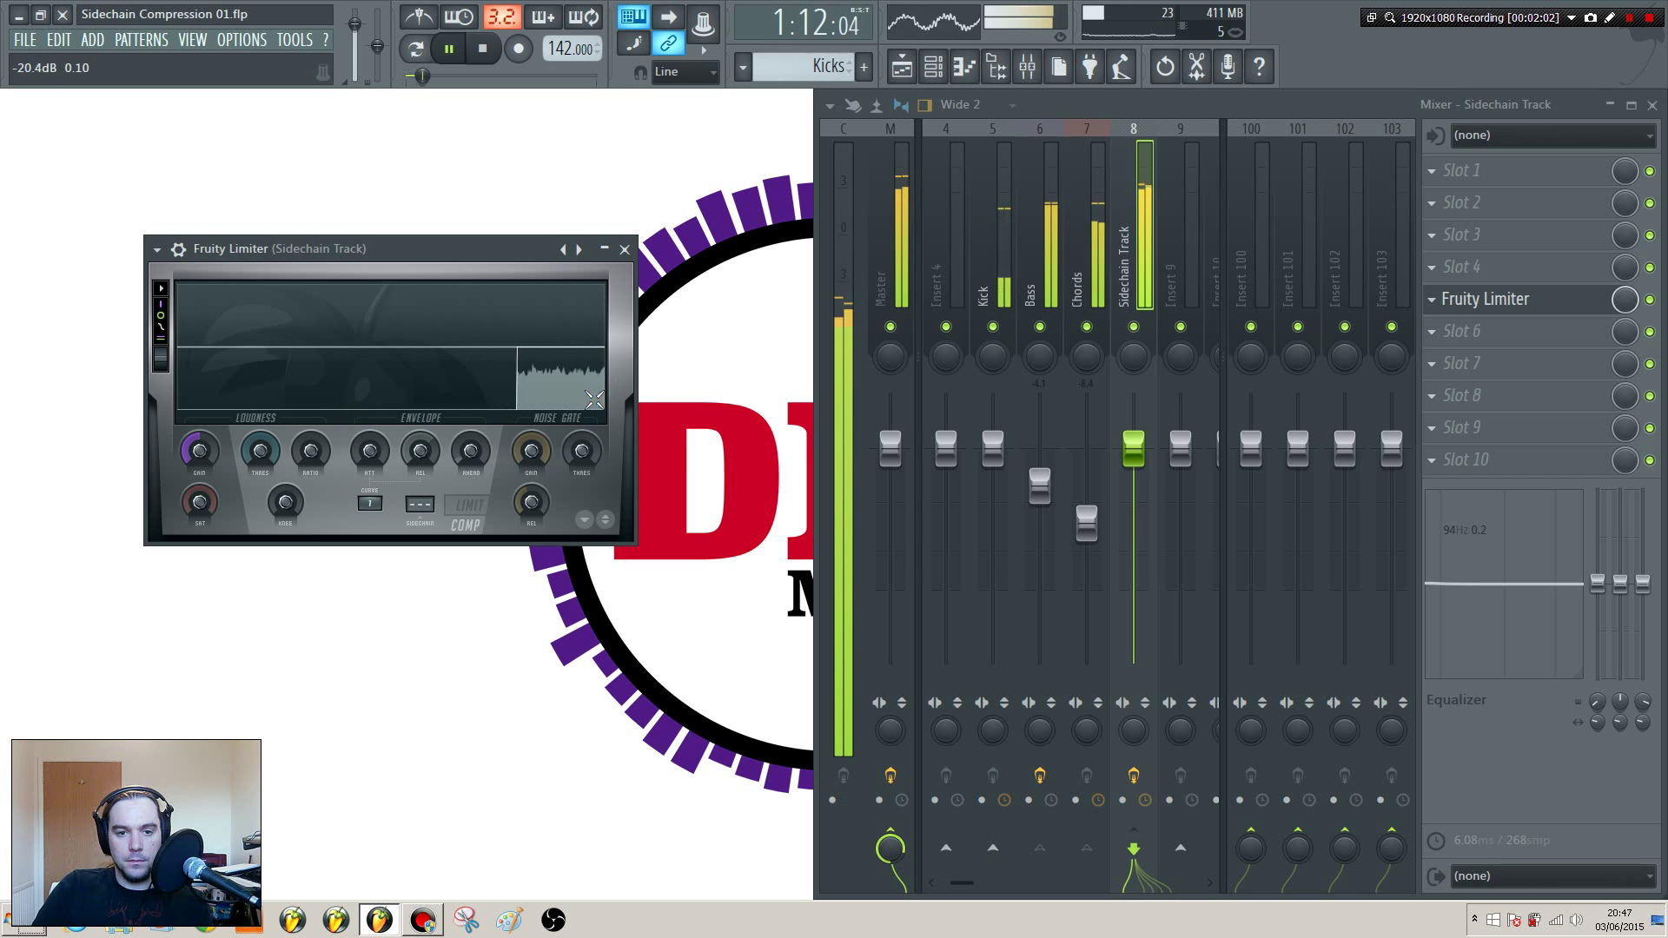
pyautogui.press('space')
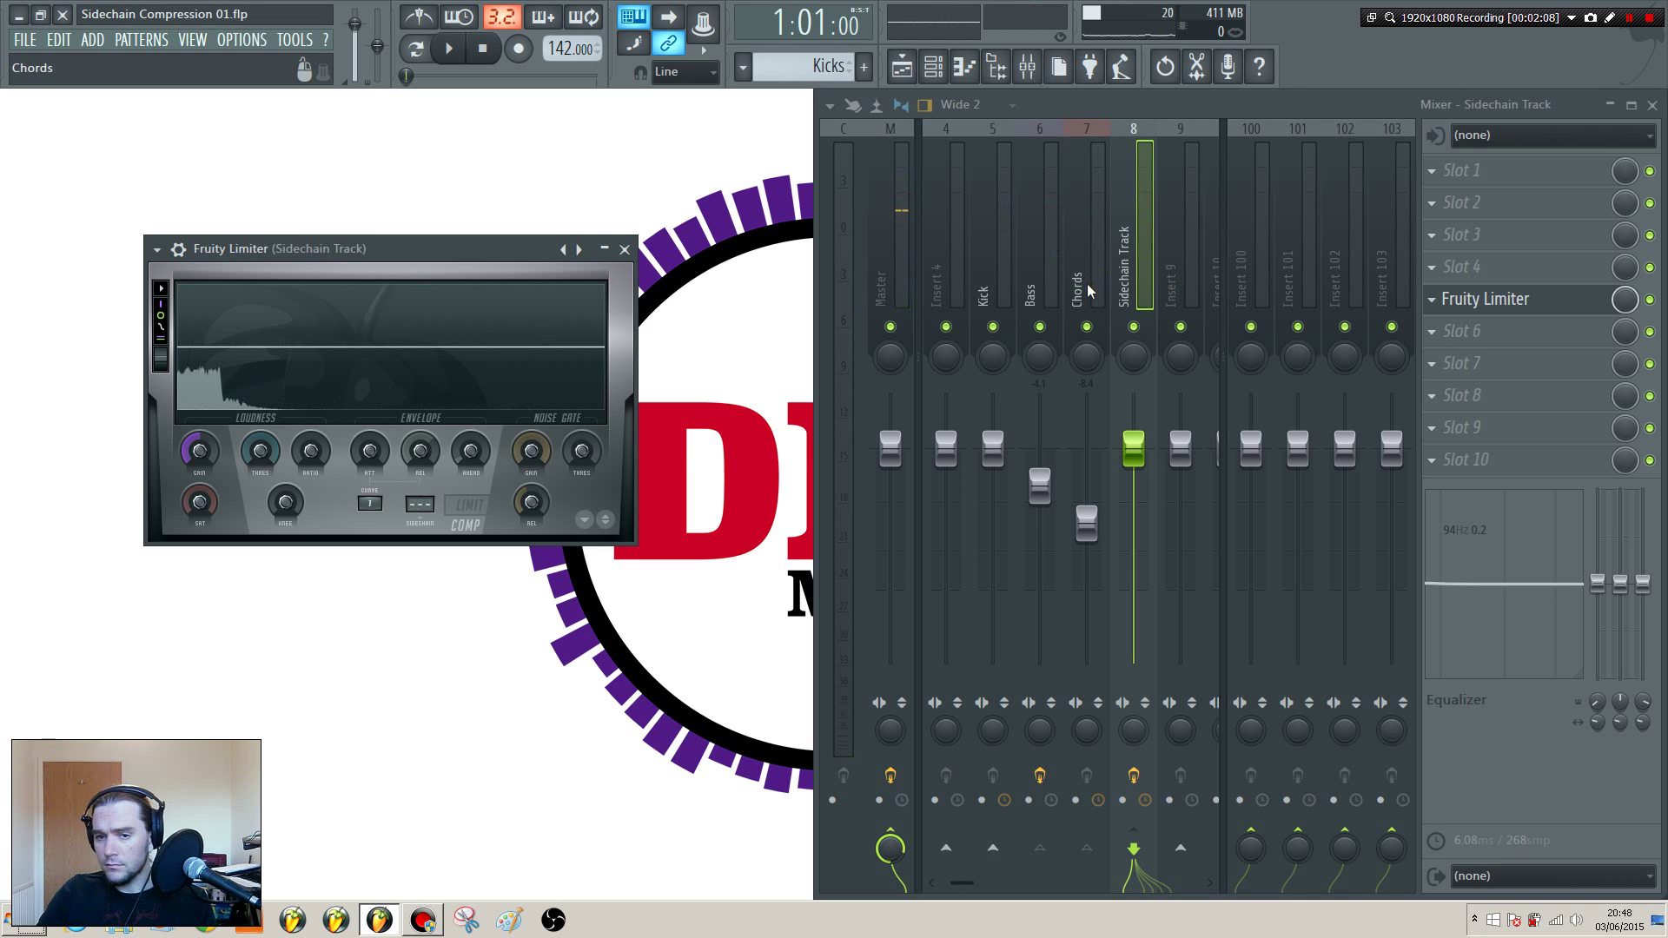
# Step: Sidechain the Kick mixer track to the Sidechain Track without sending its audio there
pyautogui.click(990, 276)
pyautogui.click(1135, 229)
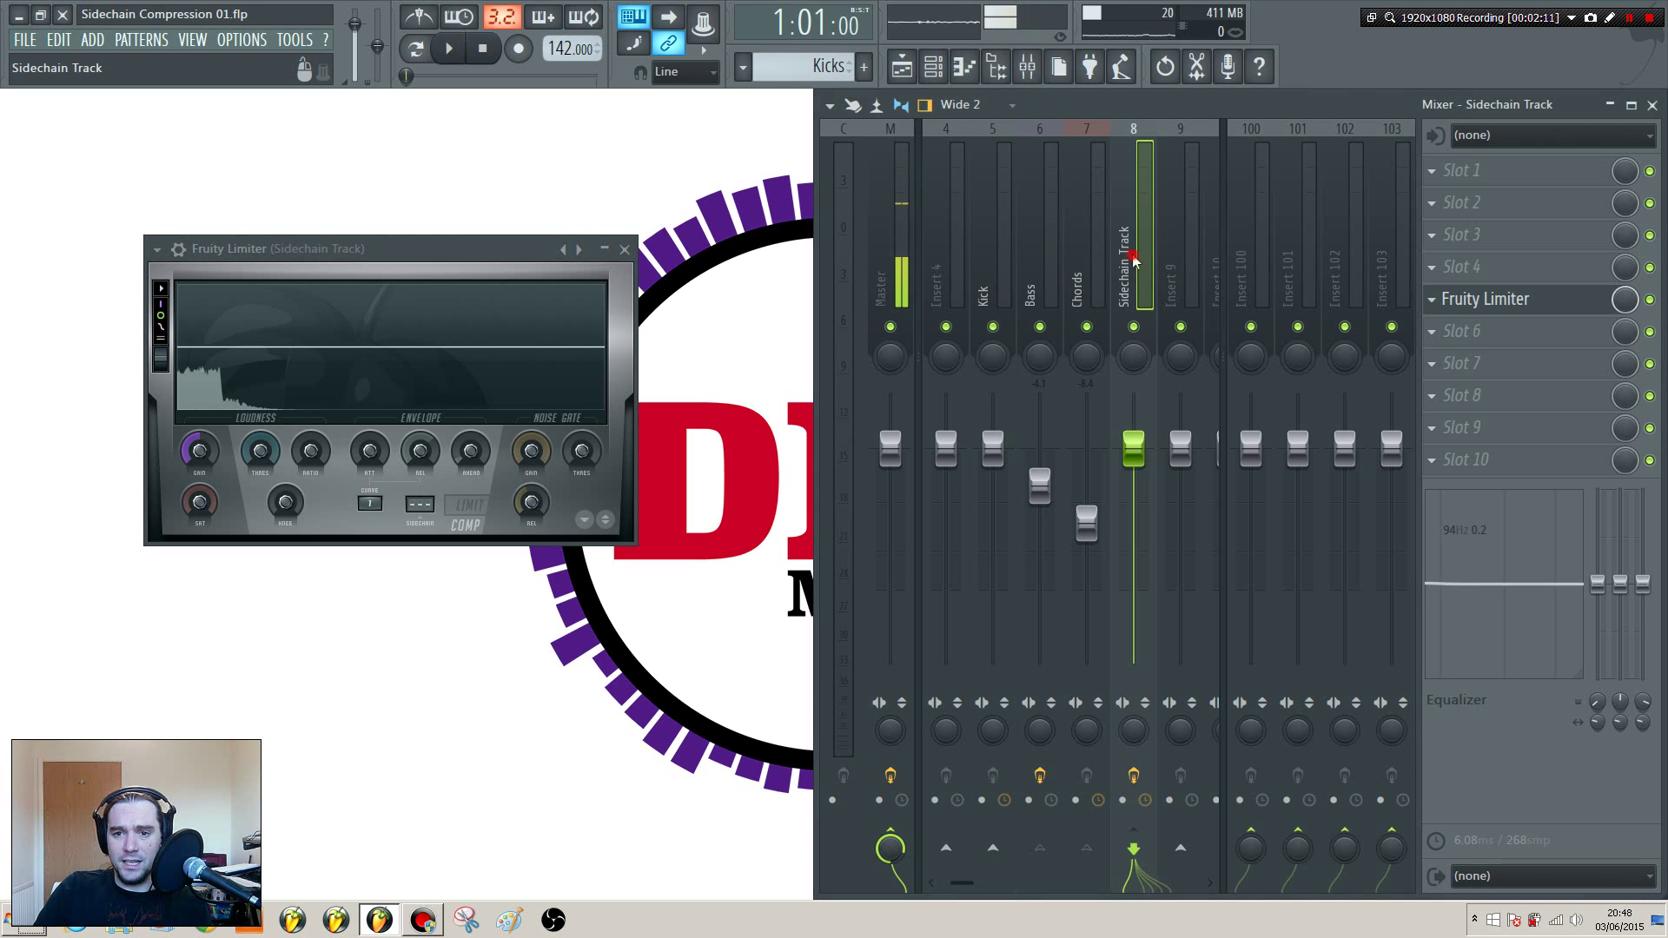
pyautogui.click(985, 263)
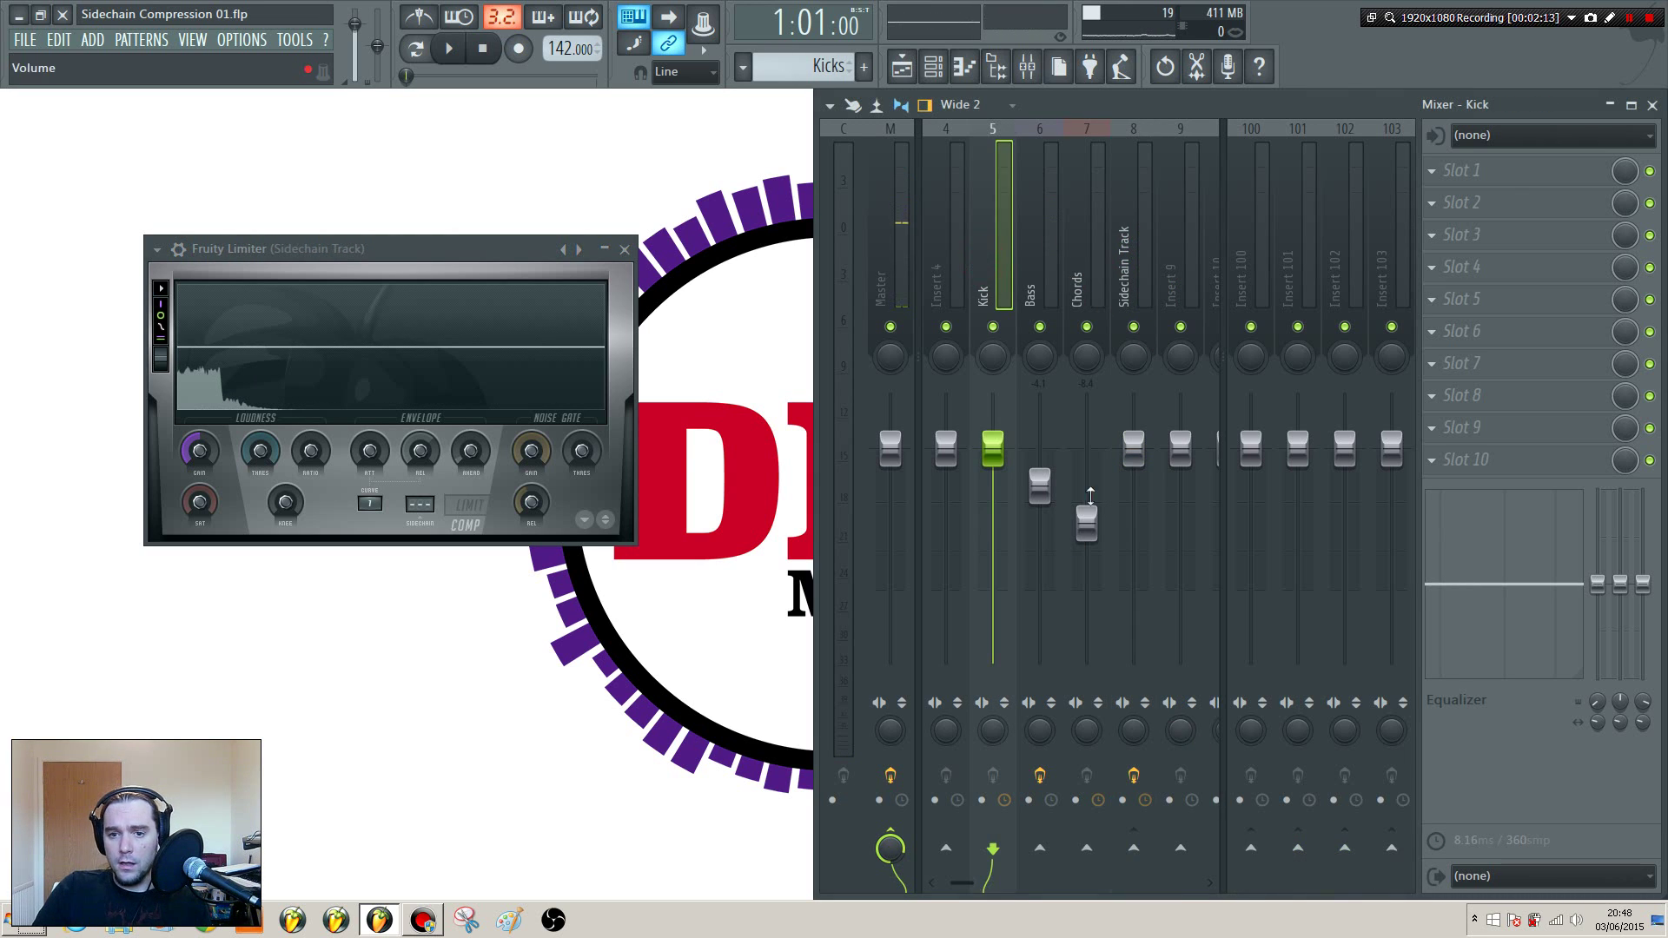
pyautogui.rightClick(1133, 848)
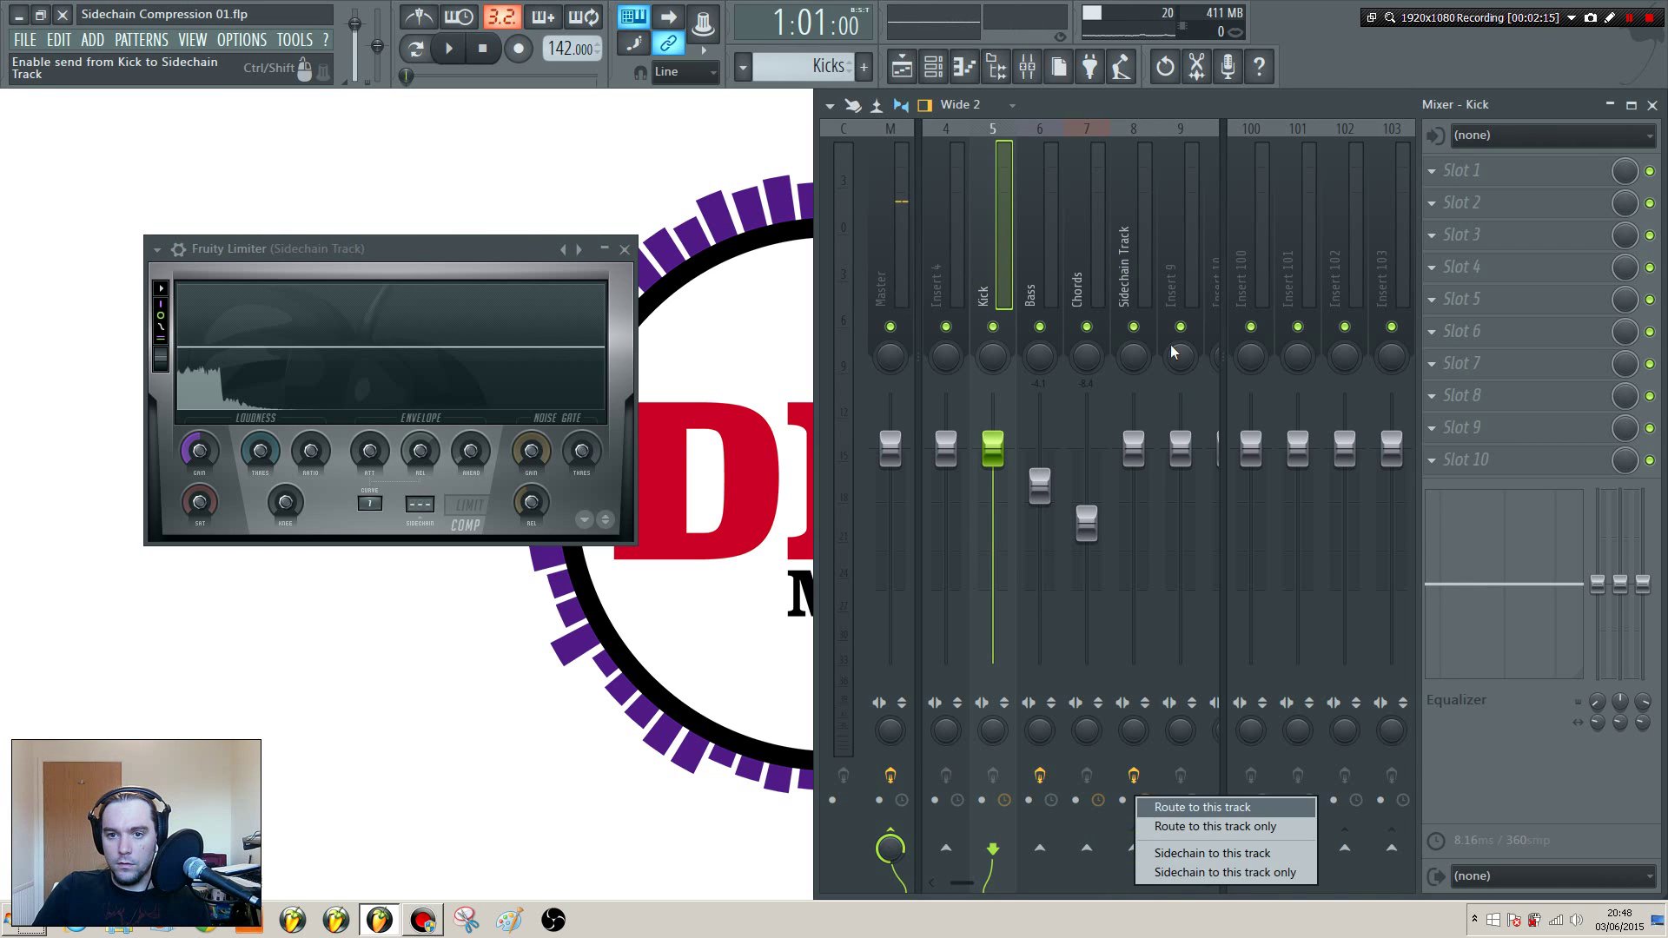
pyautogui.click(1224, 855)
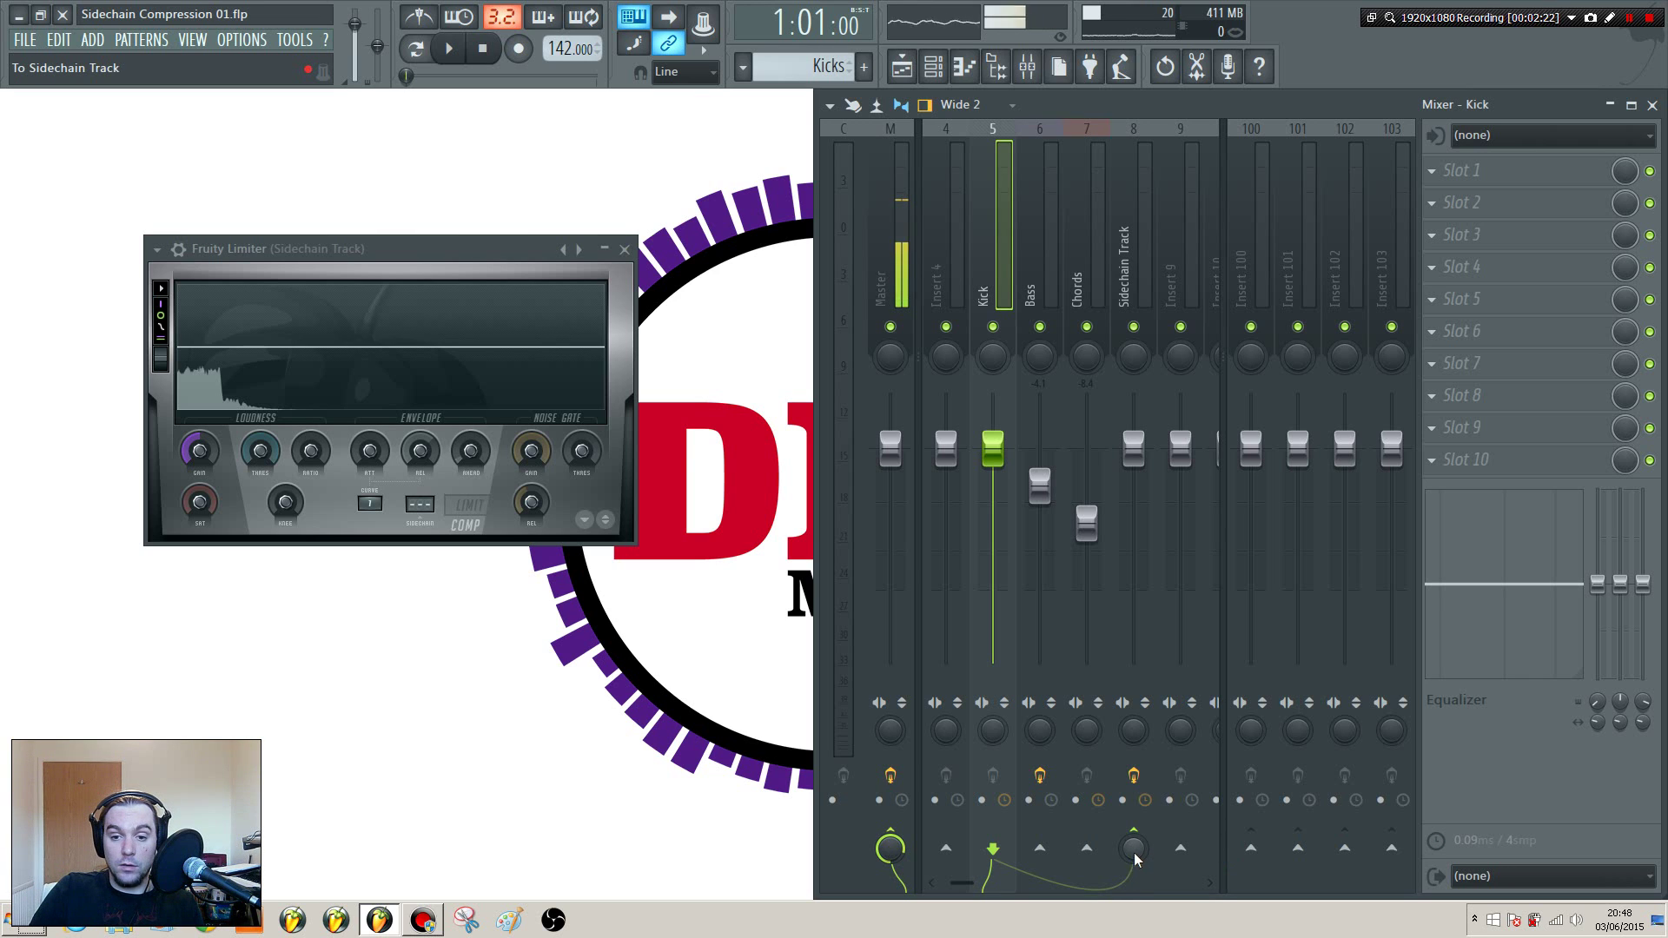
pyautogui.moveTo(1135, 858); pyautogui.dragTo(1135, 833)
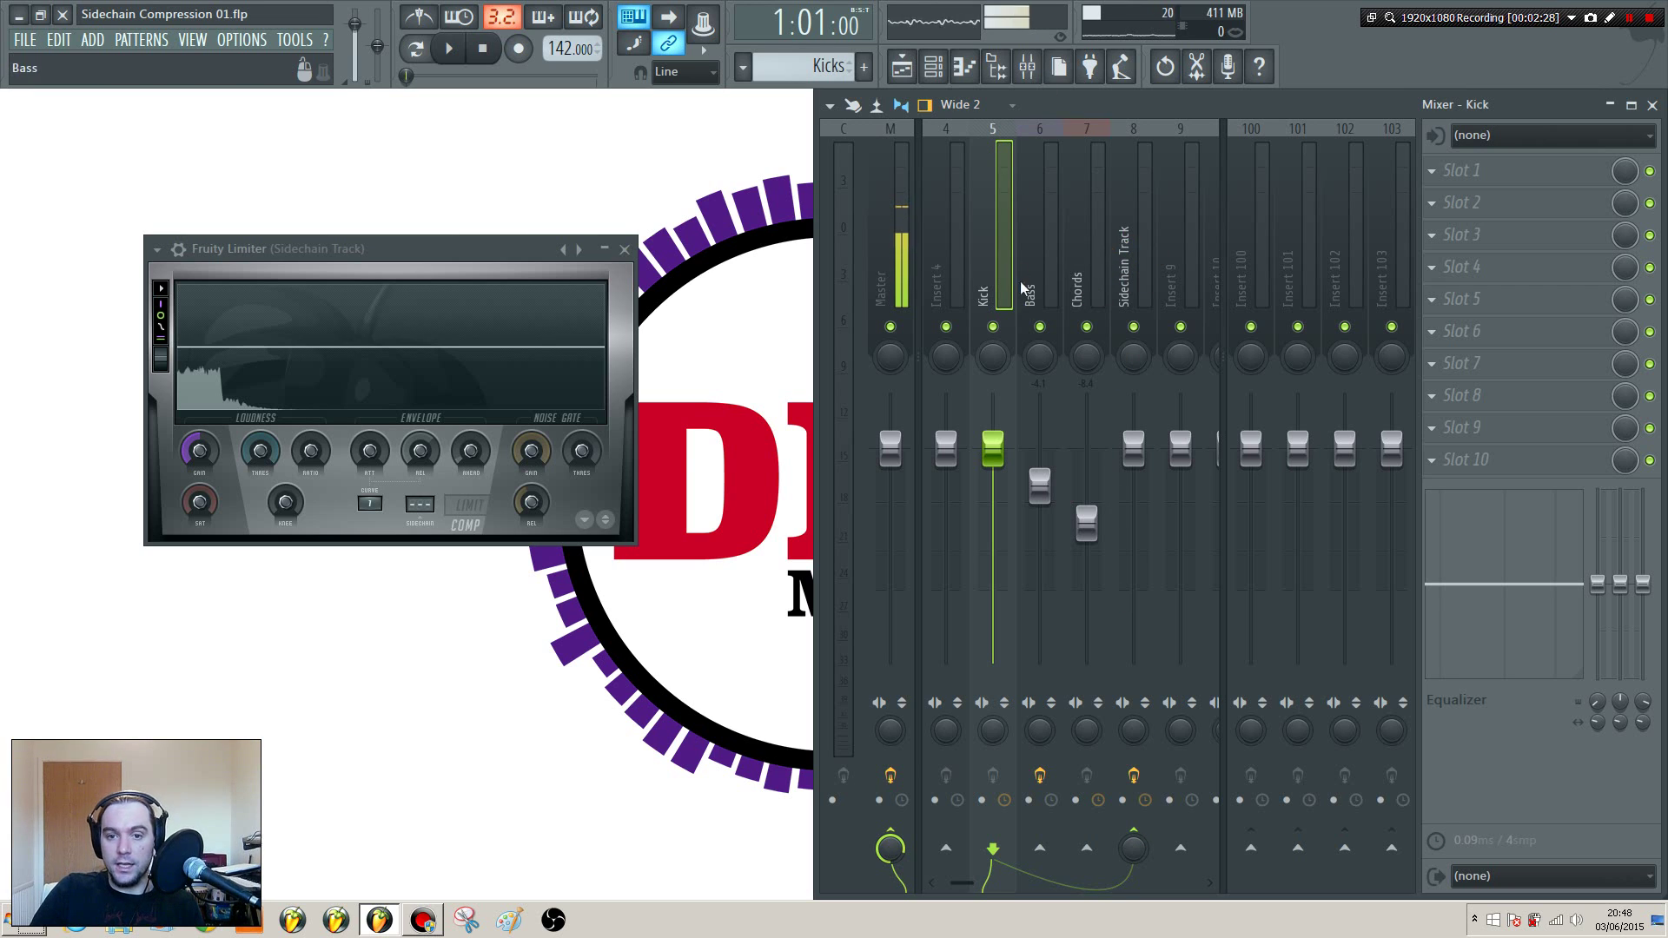
pyautogui.moveTo(1125, 855); pyautogui.dragTo(1125, 855)
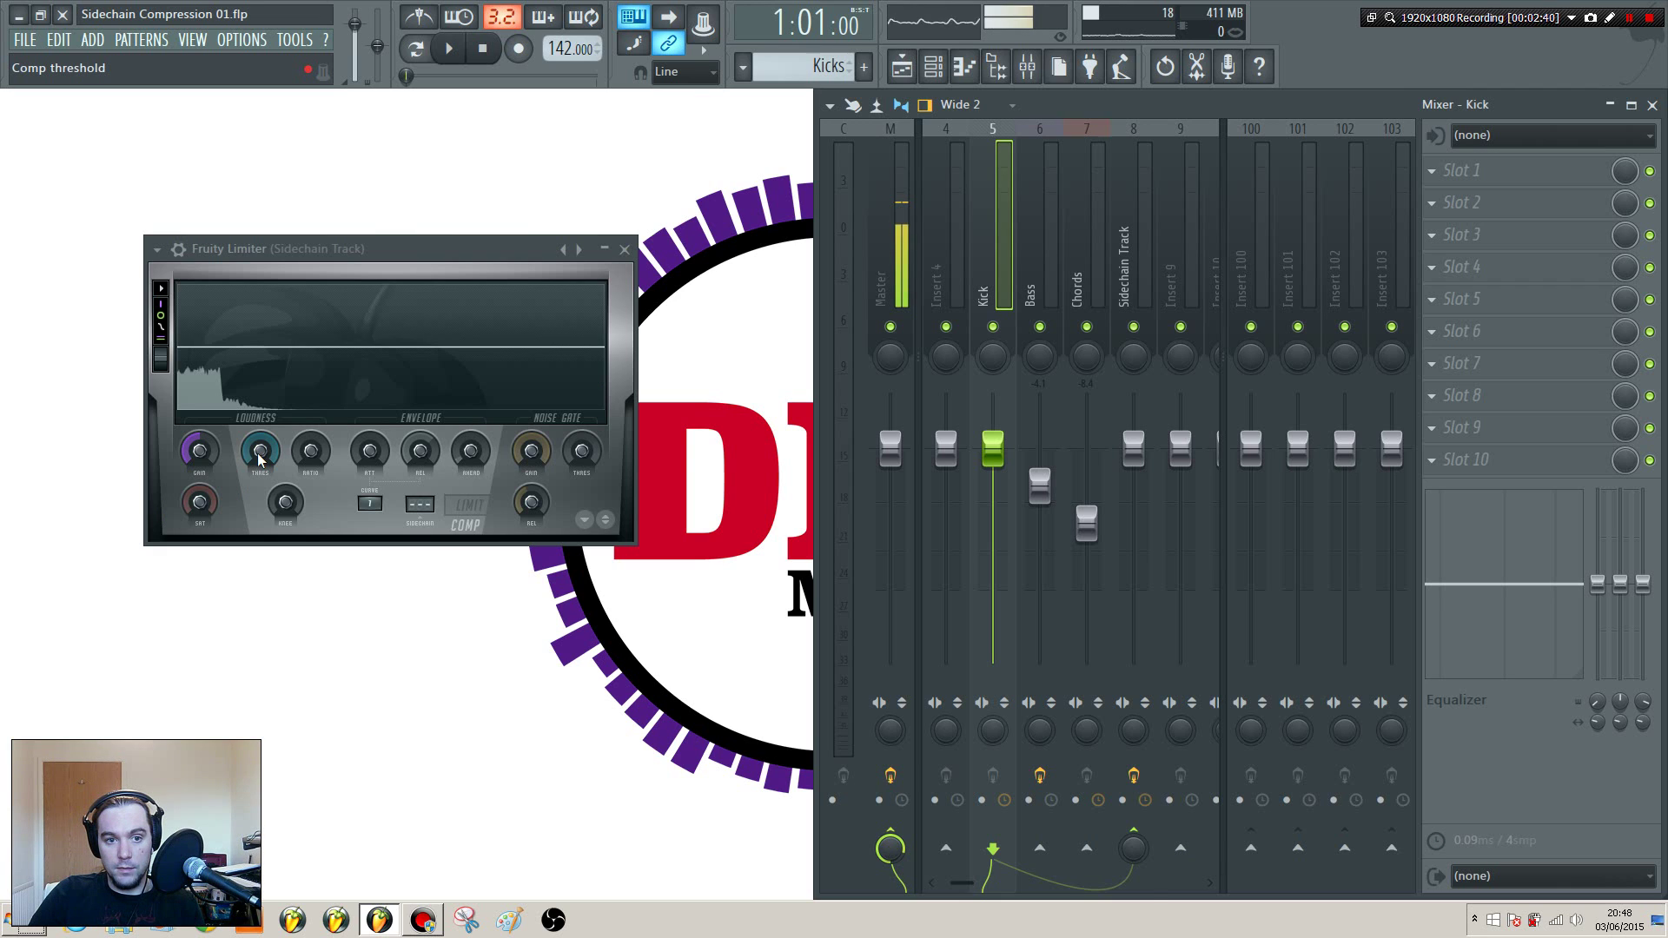
# Step: Lower the compressor threshold in Fruity Limiter and raise the compression ratio to about 3.8:1
pyautogui.moveTo(259, 461)
pyautogui.mouseDown()
pyautogui.moveTo(259, 491)
pyautogui.moveTo(260, 449)
pyautogui.mouseUp()
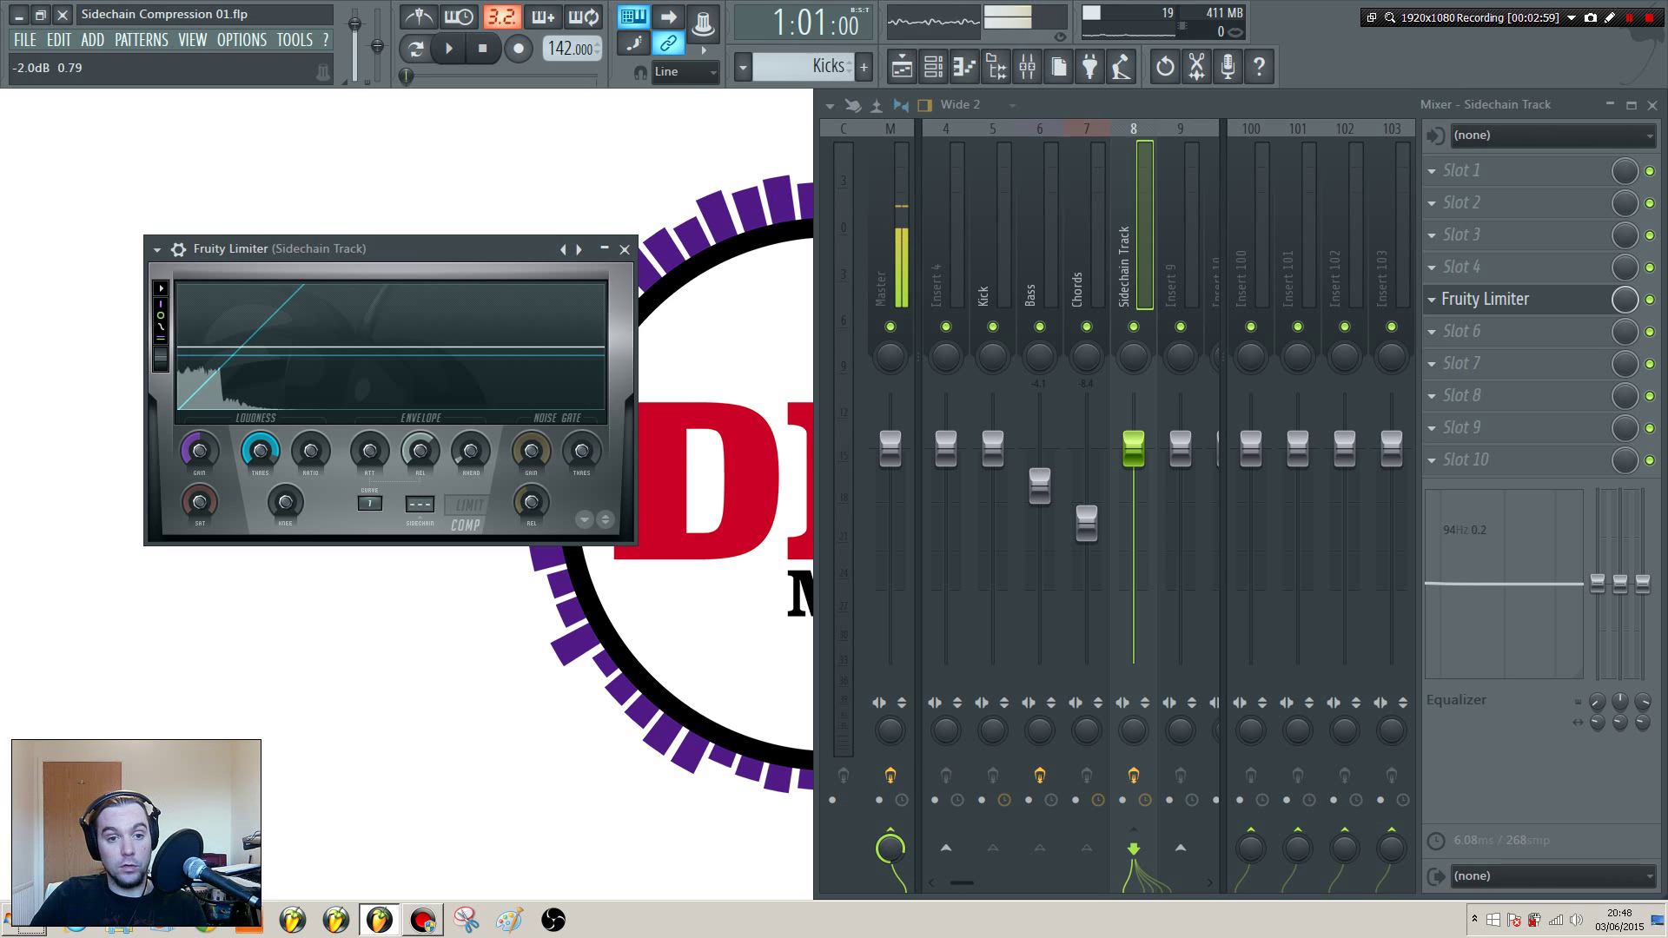
pyautogui.moveTo(260, 449); pyautogui.dragTo(289, 454)
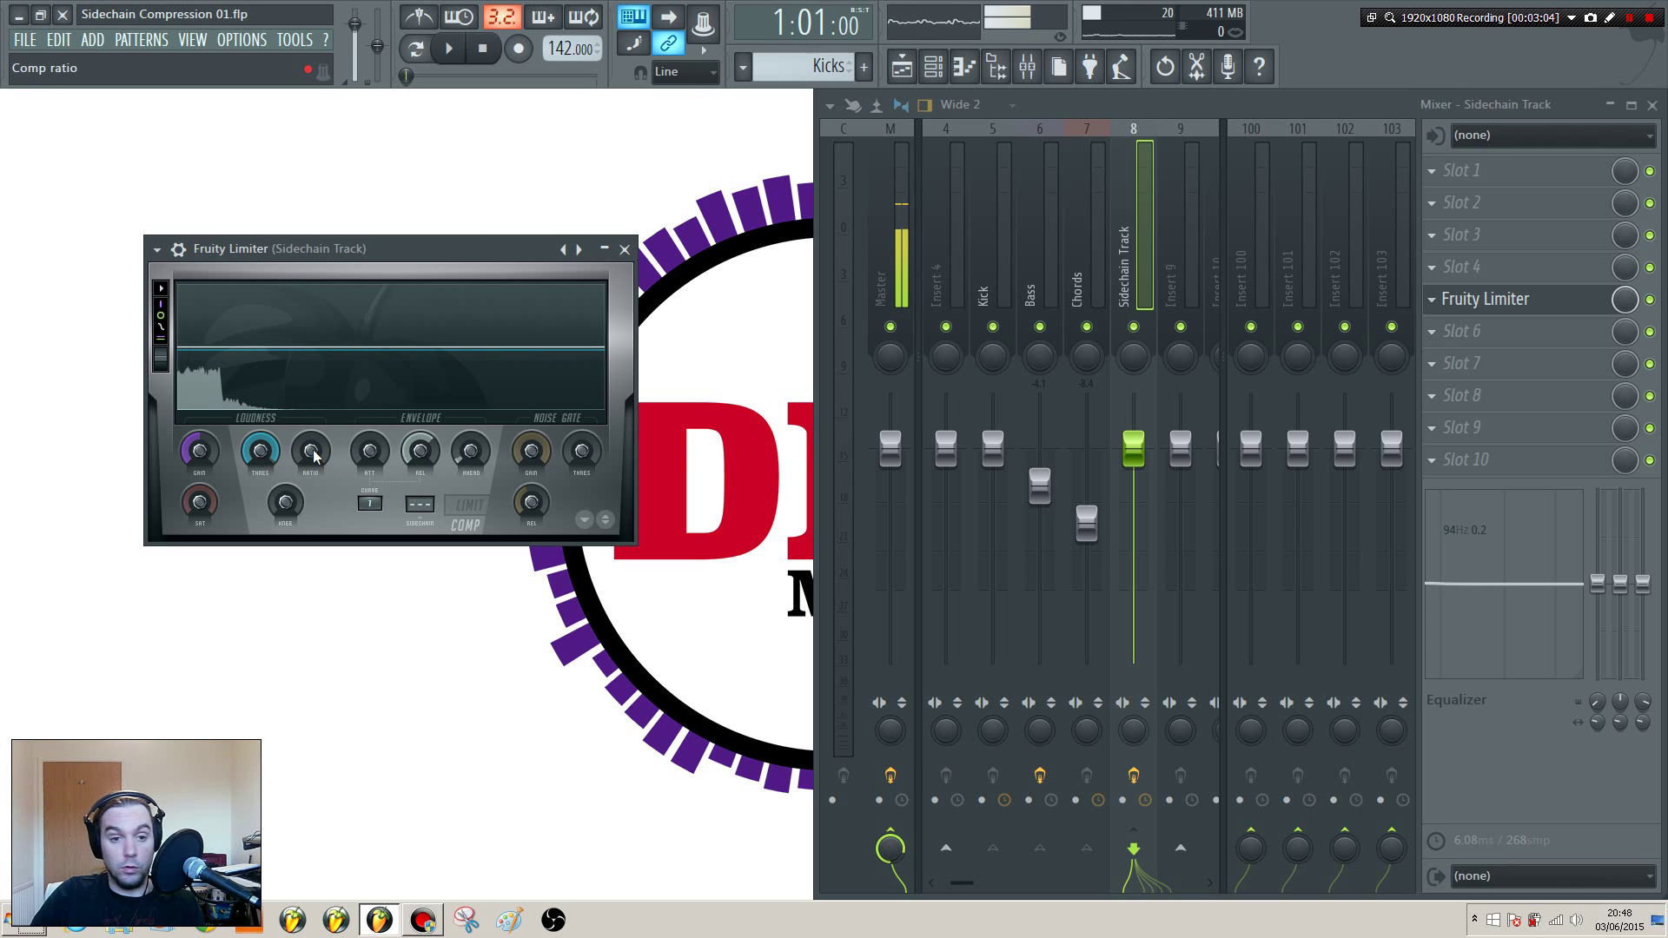
pyautogui.moveTo(314, 458); pyautogui.dragTo(315, 478)
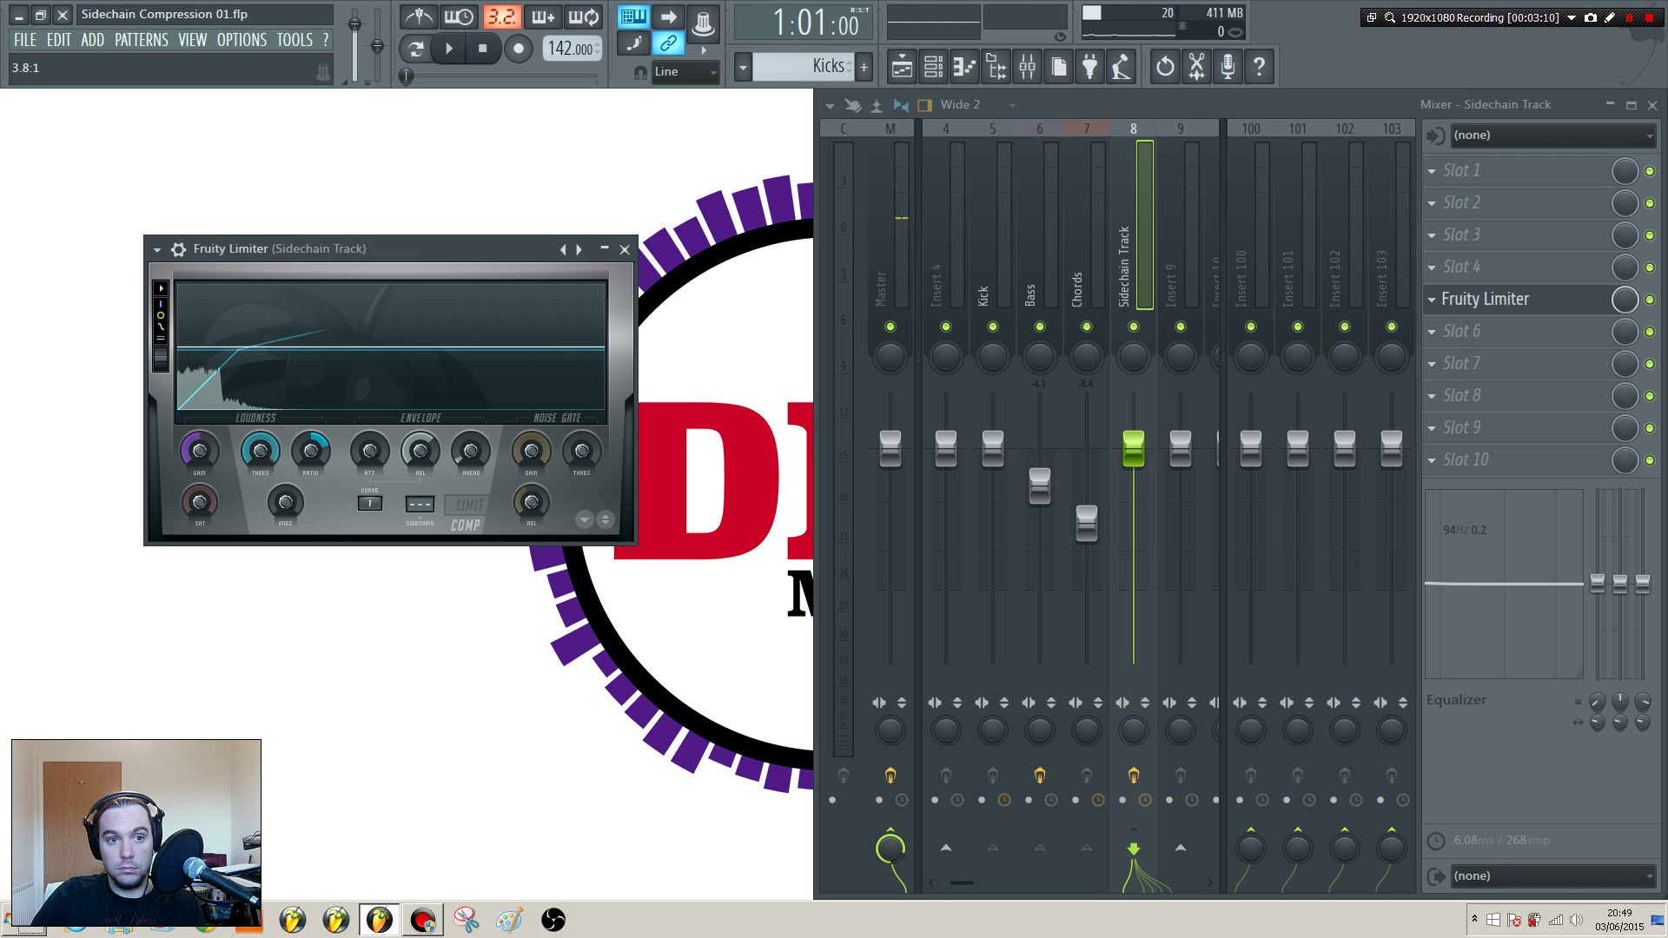
pyautogui.moveTo(314, 479); pyautogui.dragTo(254, 497)
pyautogui.moveTo(313, 441); pyautogui.dragTo(261, 443)
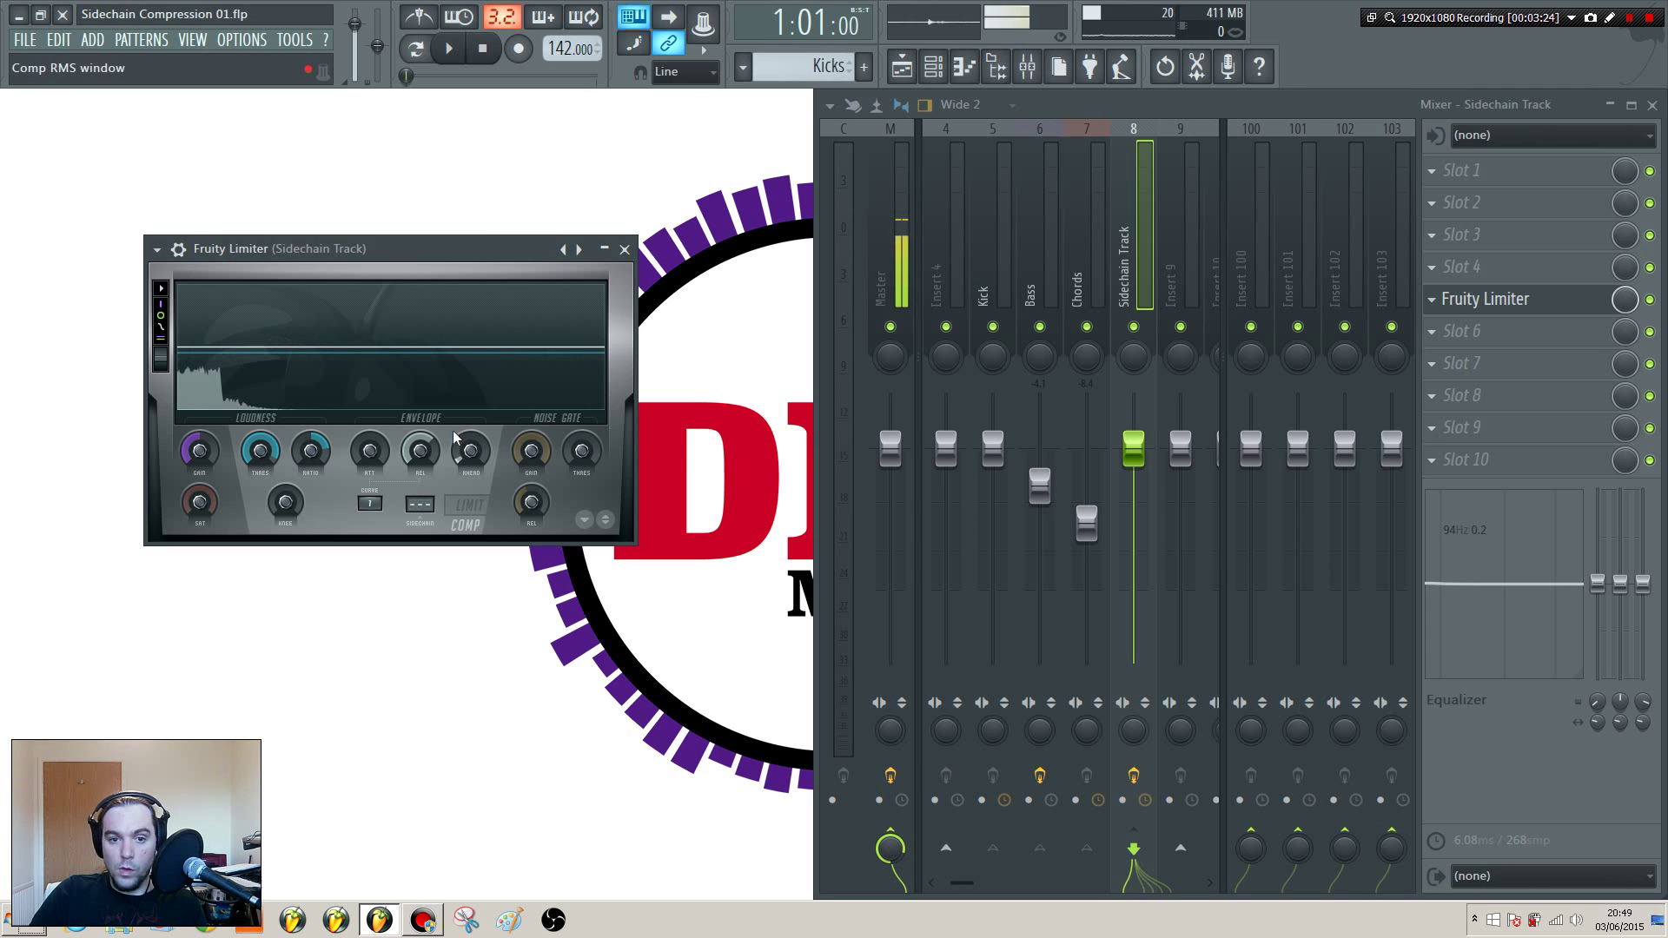
# Step: Set Fruity Limiter's sidechain input number to 1 and check the Kick track's send to the Sidechain Track
pyautogui.moveTo(477, 251); pyautogui.dragTo(451, 215)
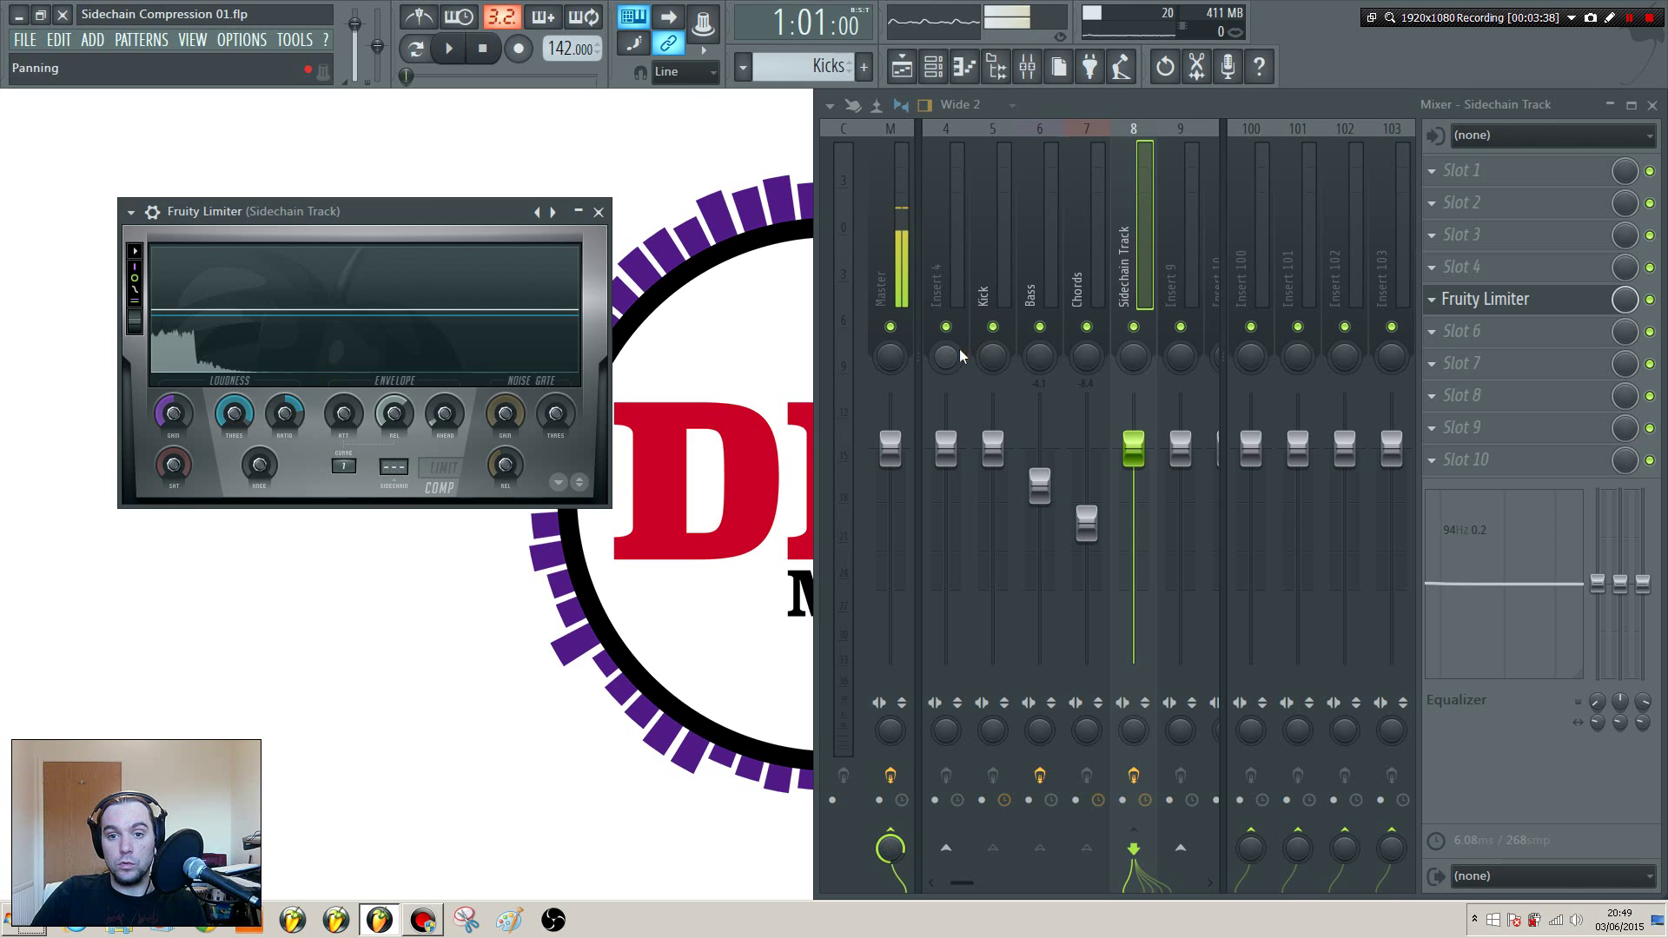
pyautogui.click(984, 293)
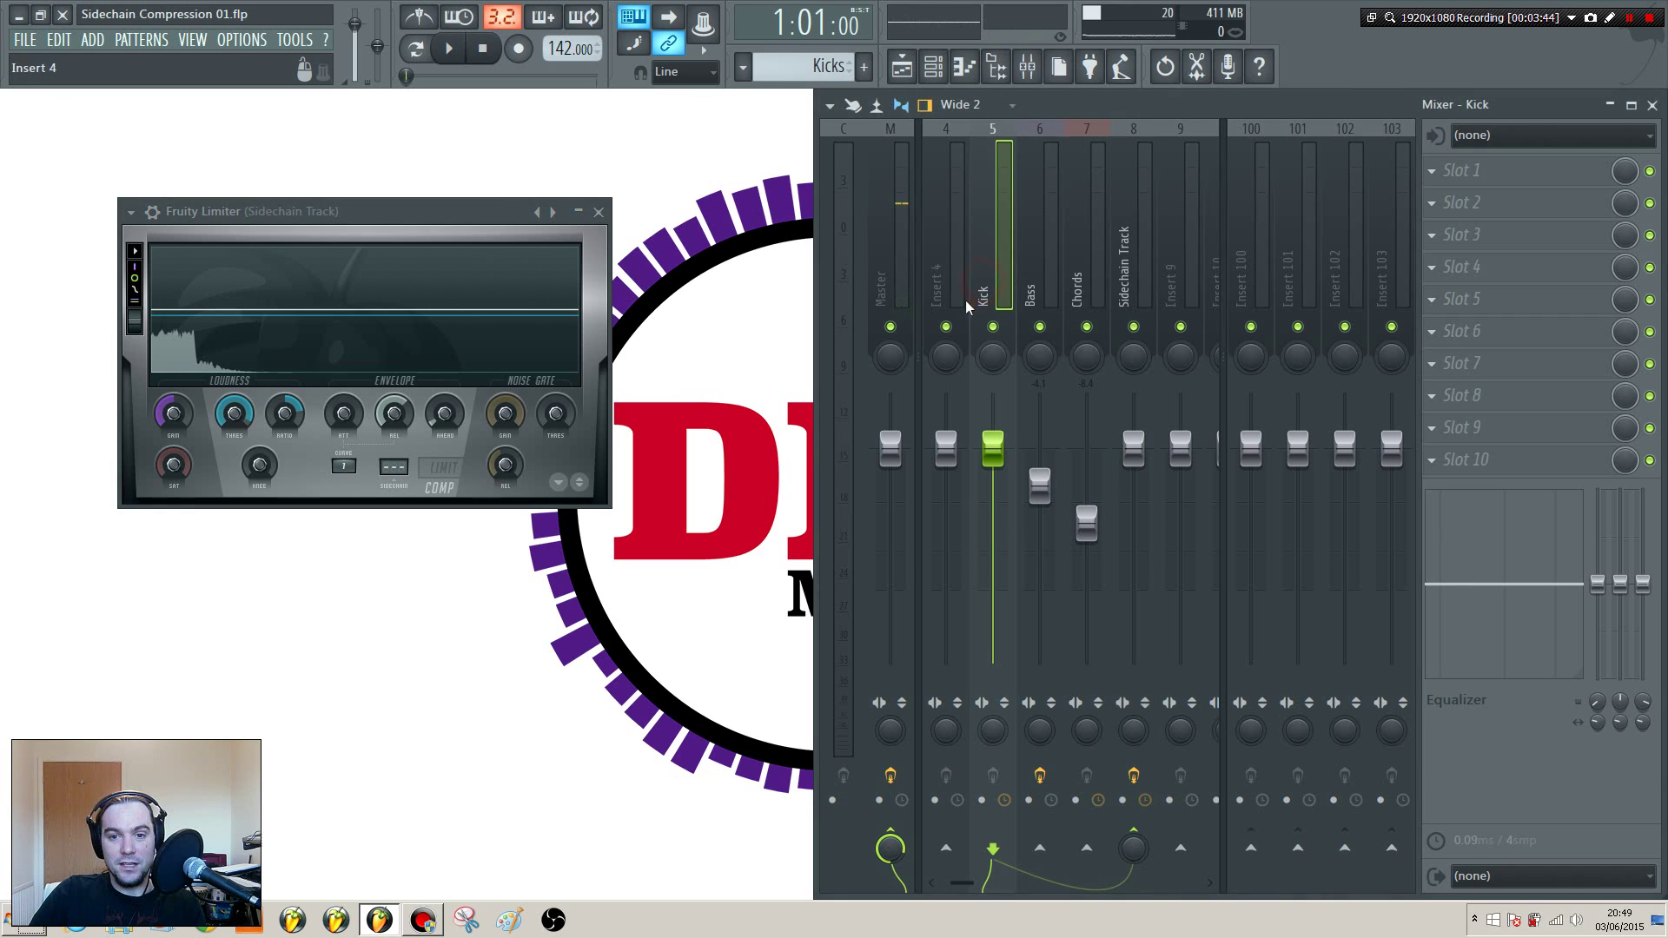
pyautogui.click(390, 477)
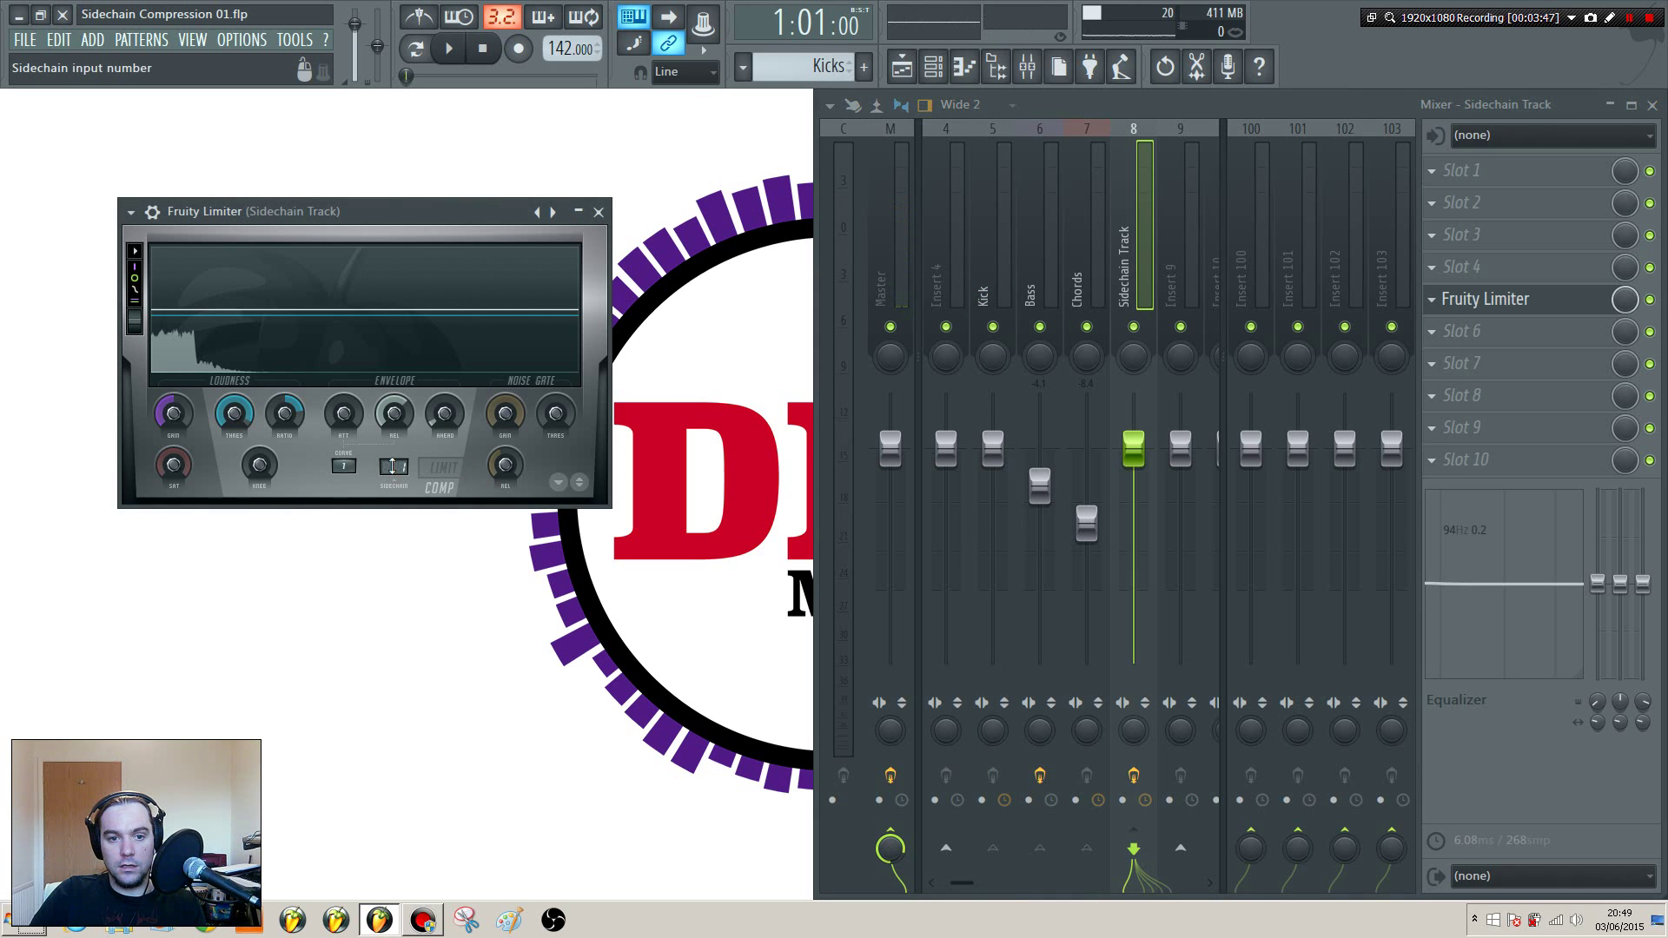
pyautogui.click(990, 291)
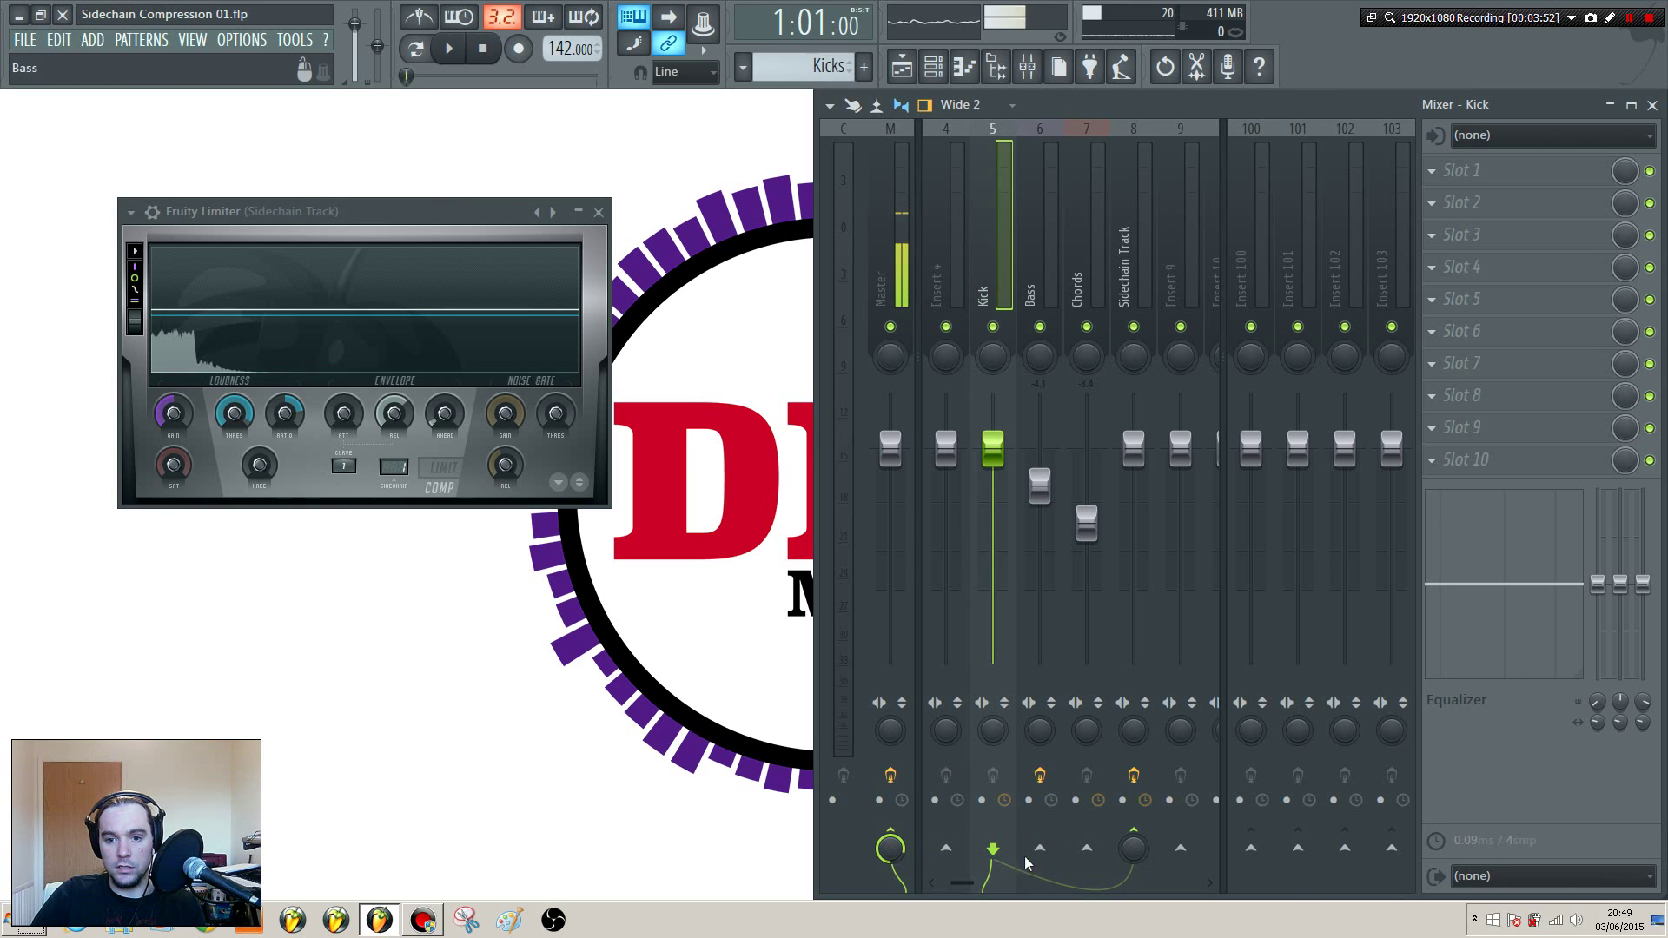
pyautogui.click(1133, 278)
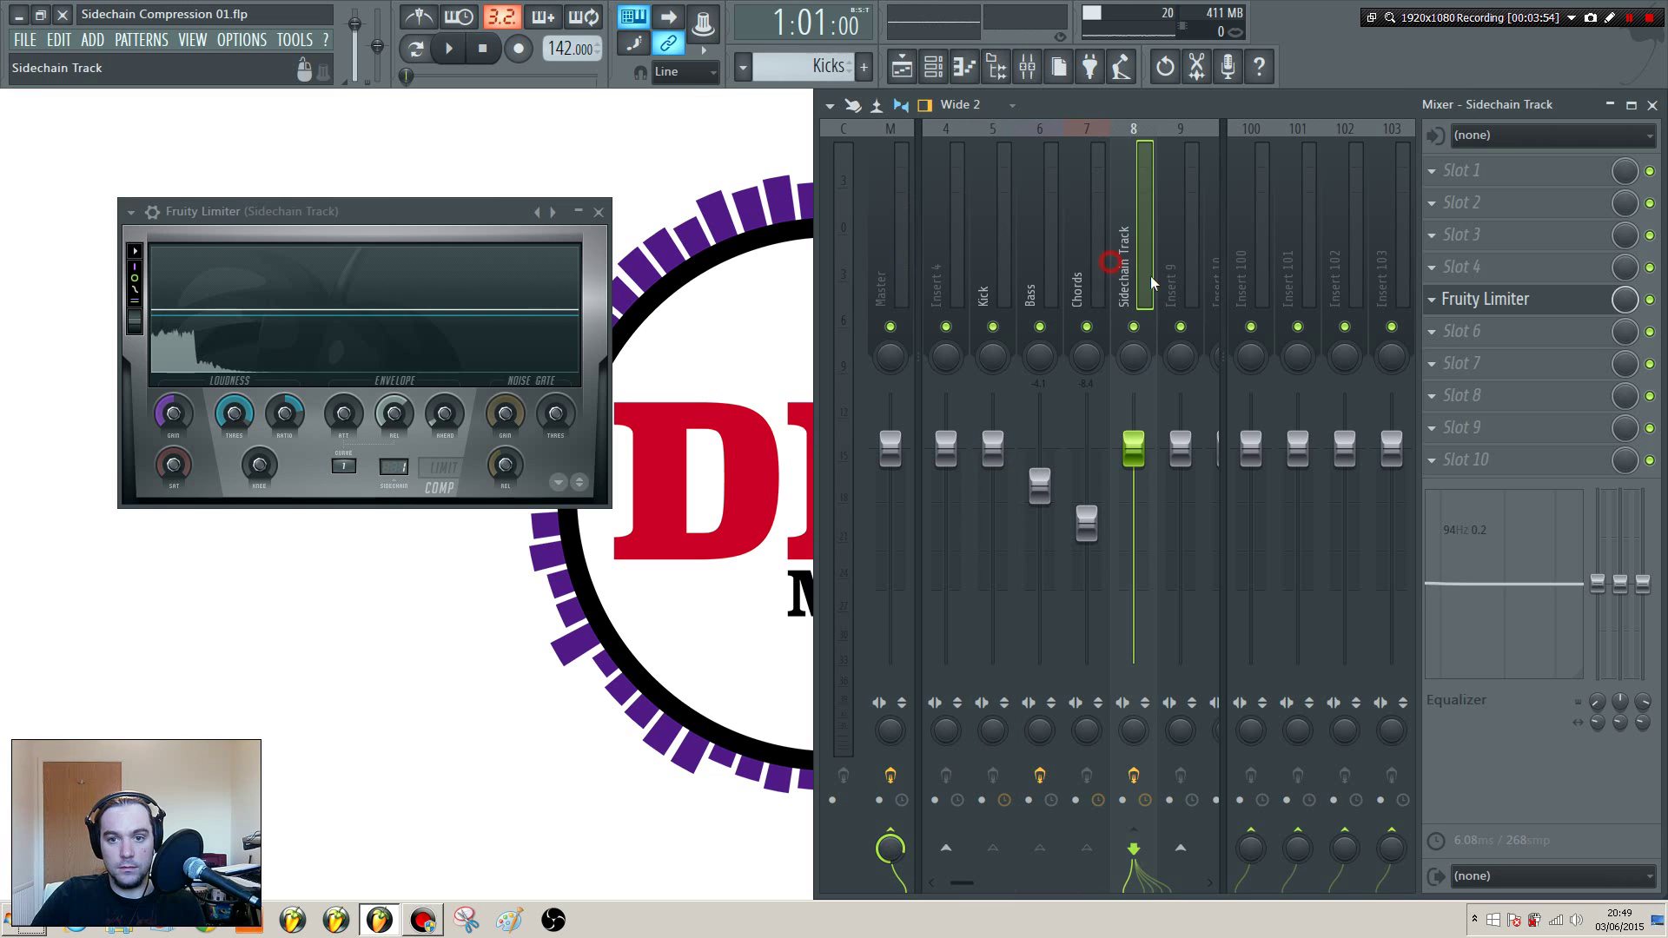
pyautogui.click(989, 271)
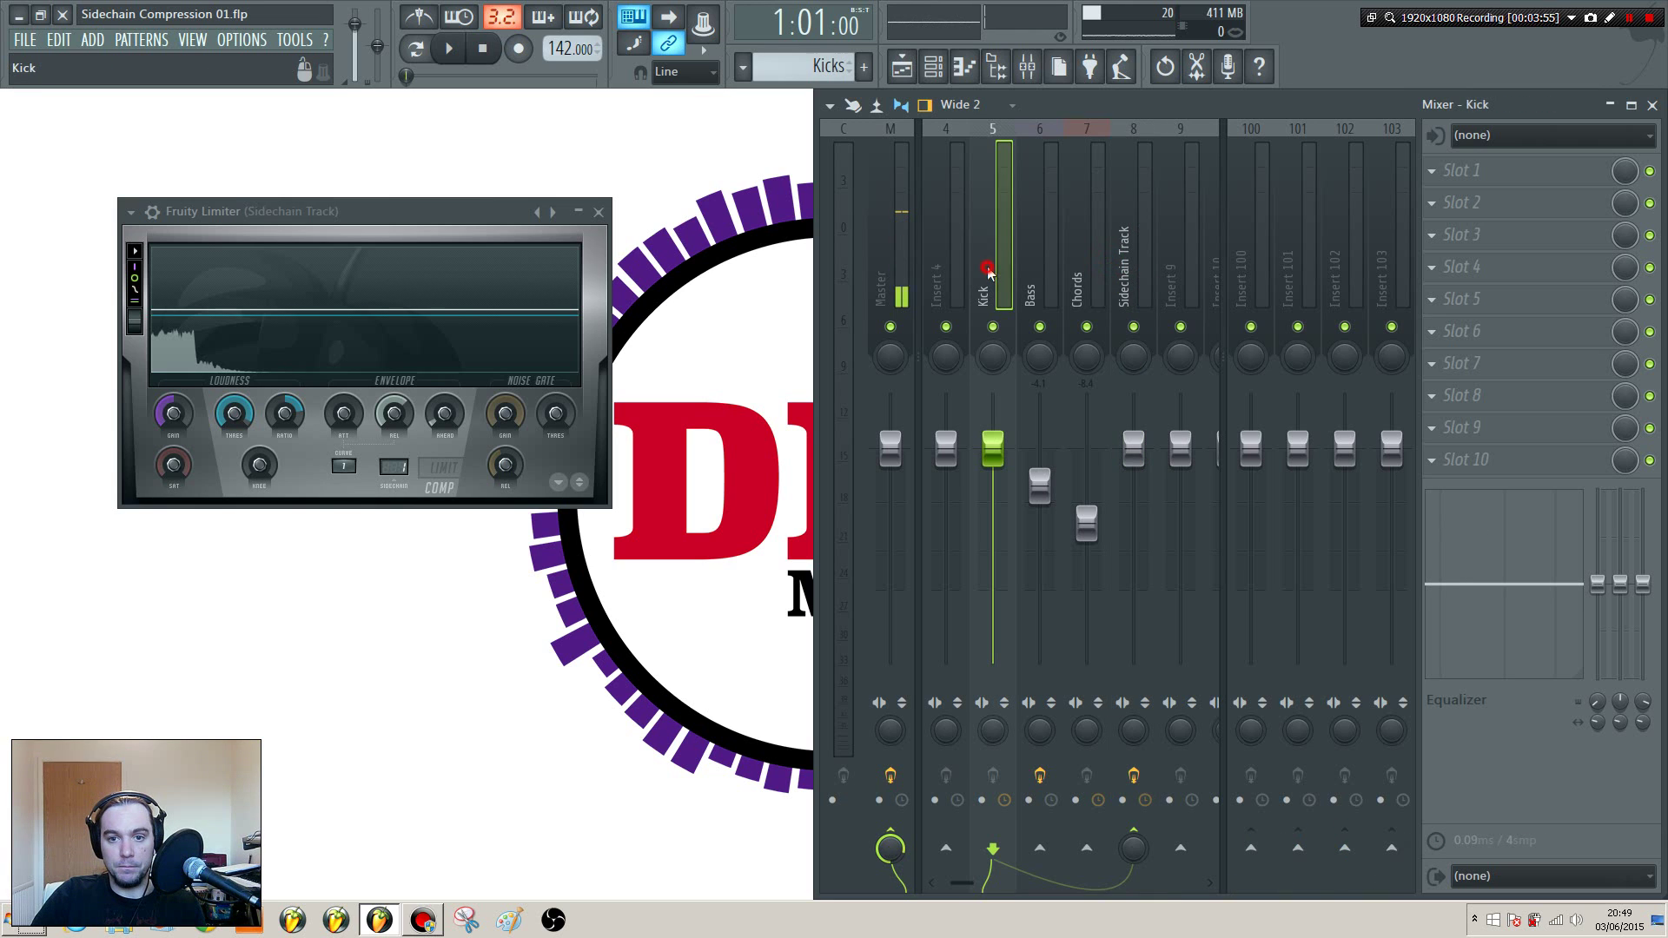
# Step: Preview the song and lower Fruity Limiter's compressor threshold so the kick ducks the bass and chords
pyautogui.click(449, 50)
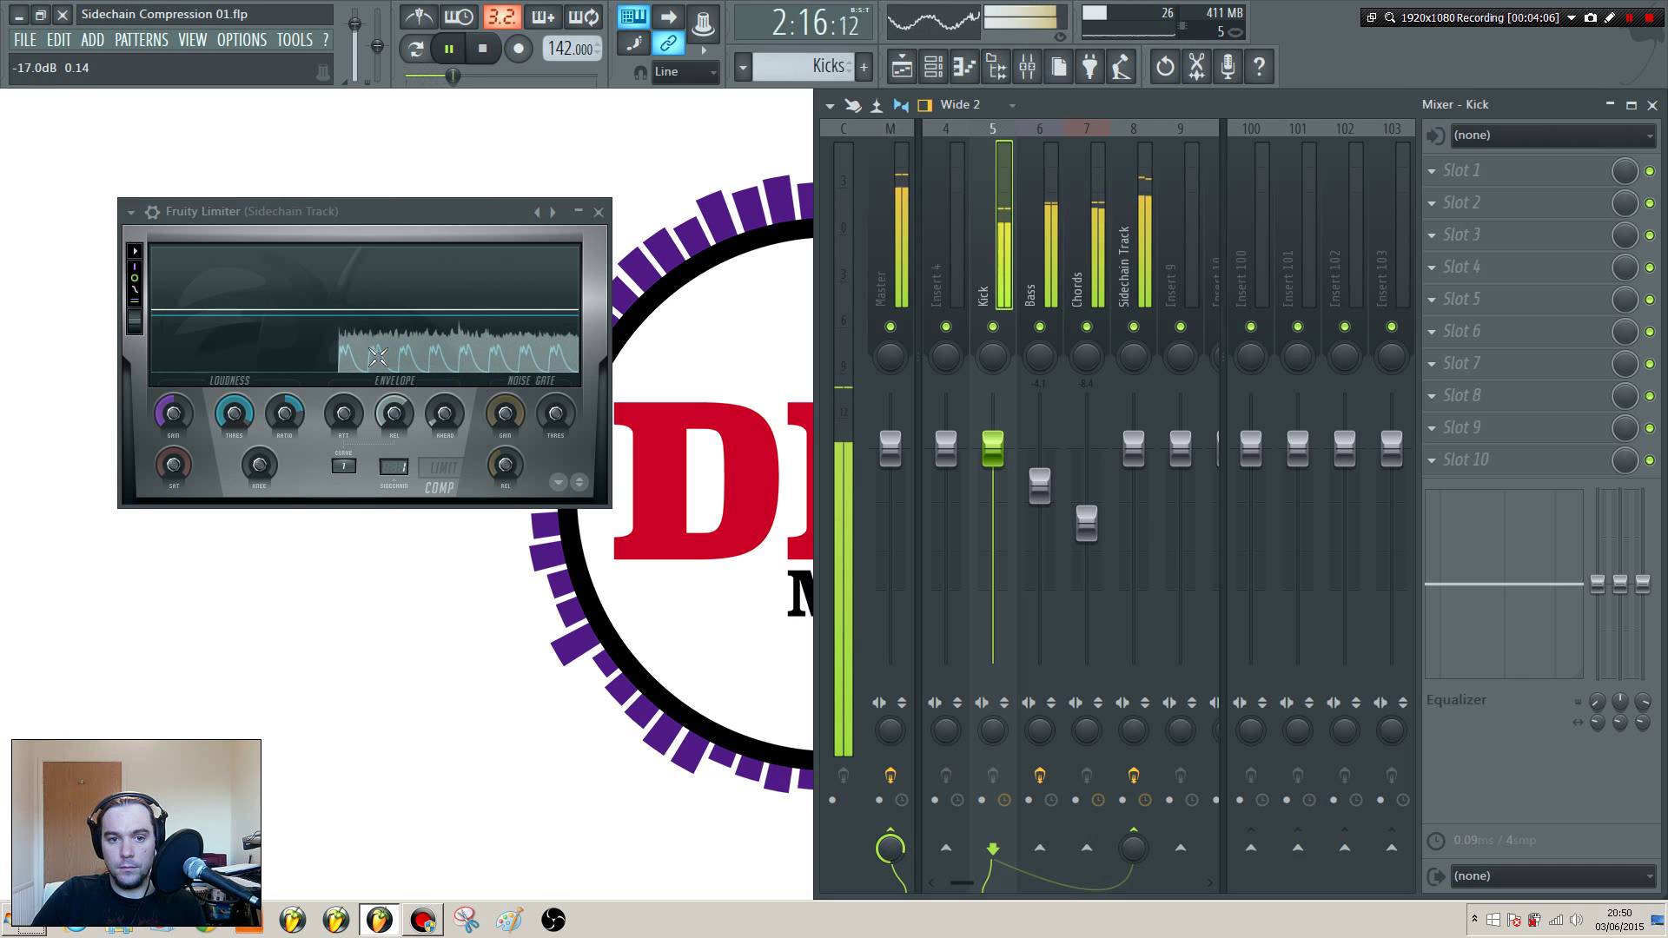
pyautogui.press('space')
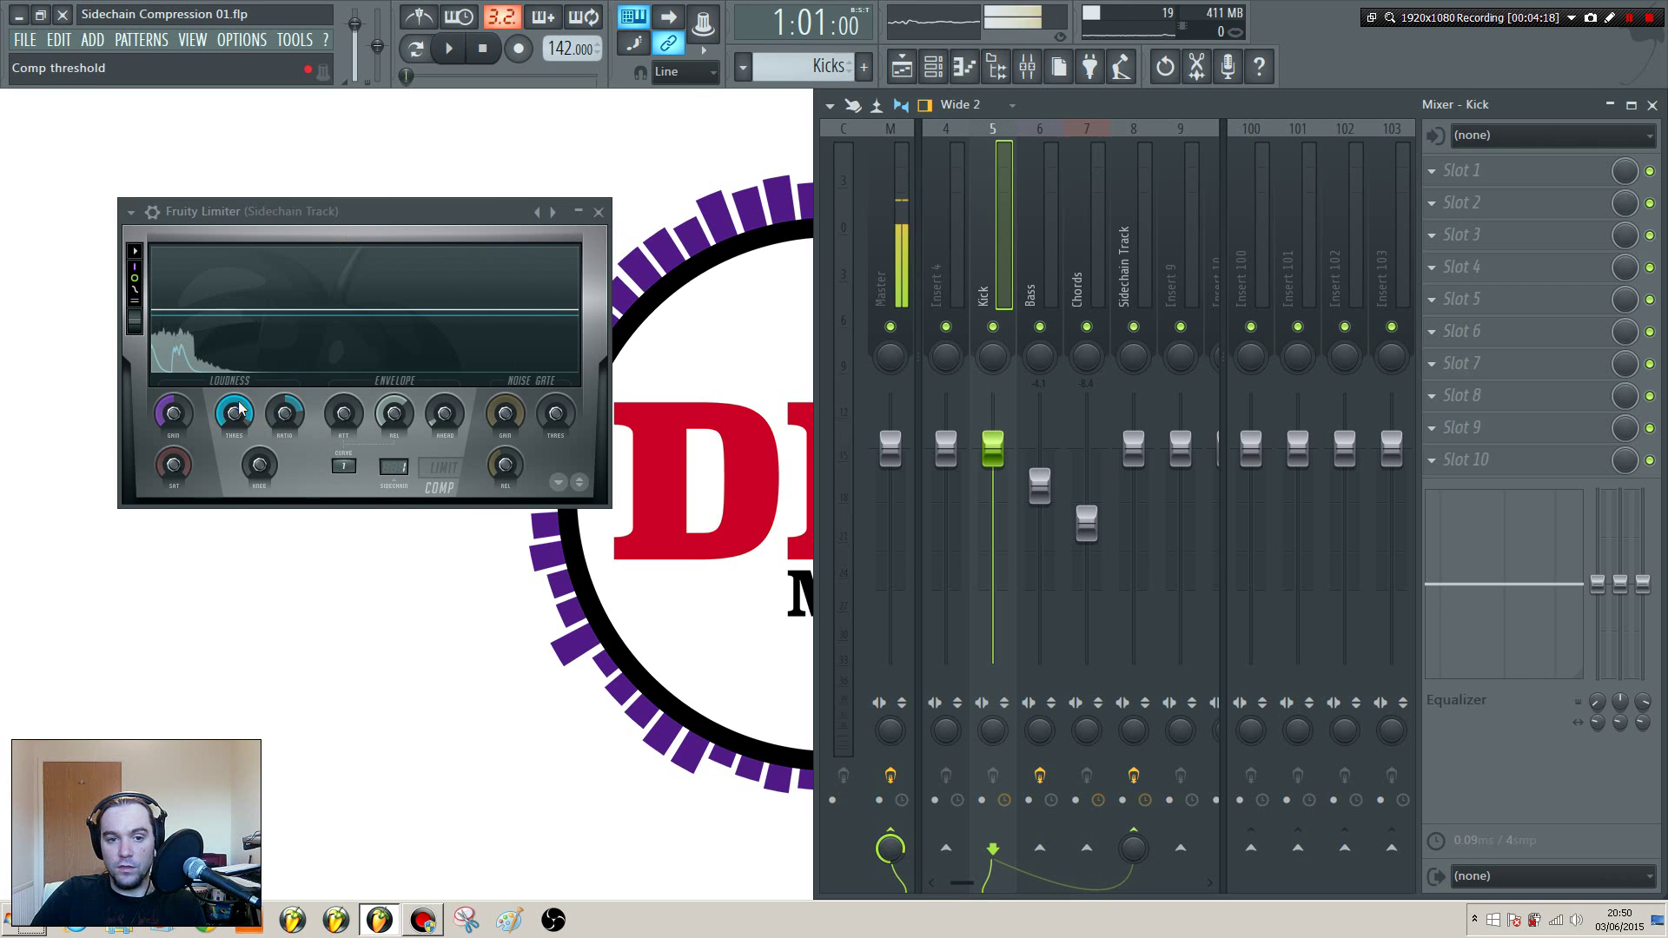
pyautogui.moveTo(236, 425)
pyautogui.mouseDown()
pyautogui.moveTo(236, 450)
pyautogui.moveTo(237, 419)
pyautogui.mouseUp()
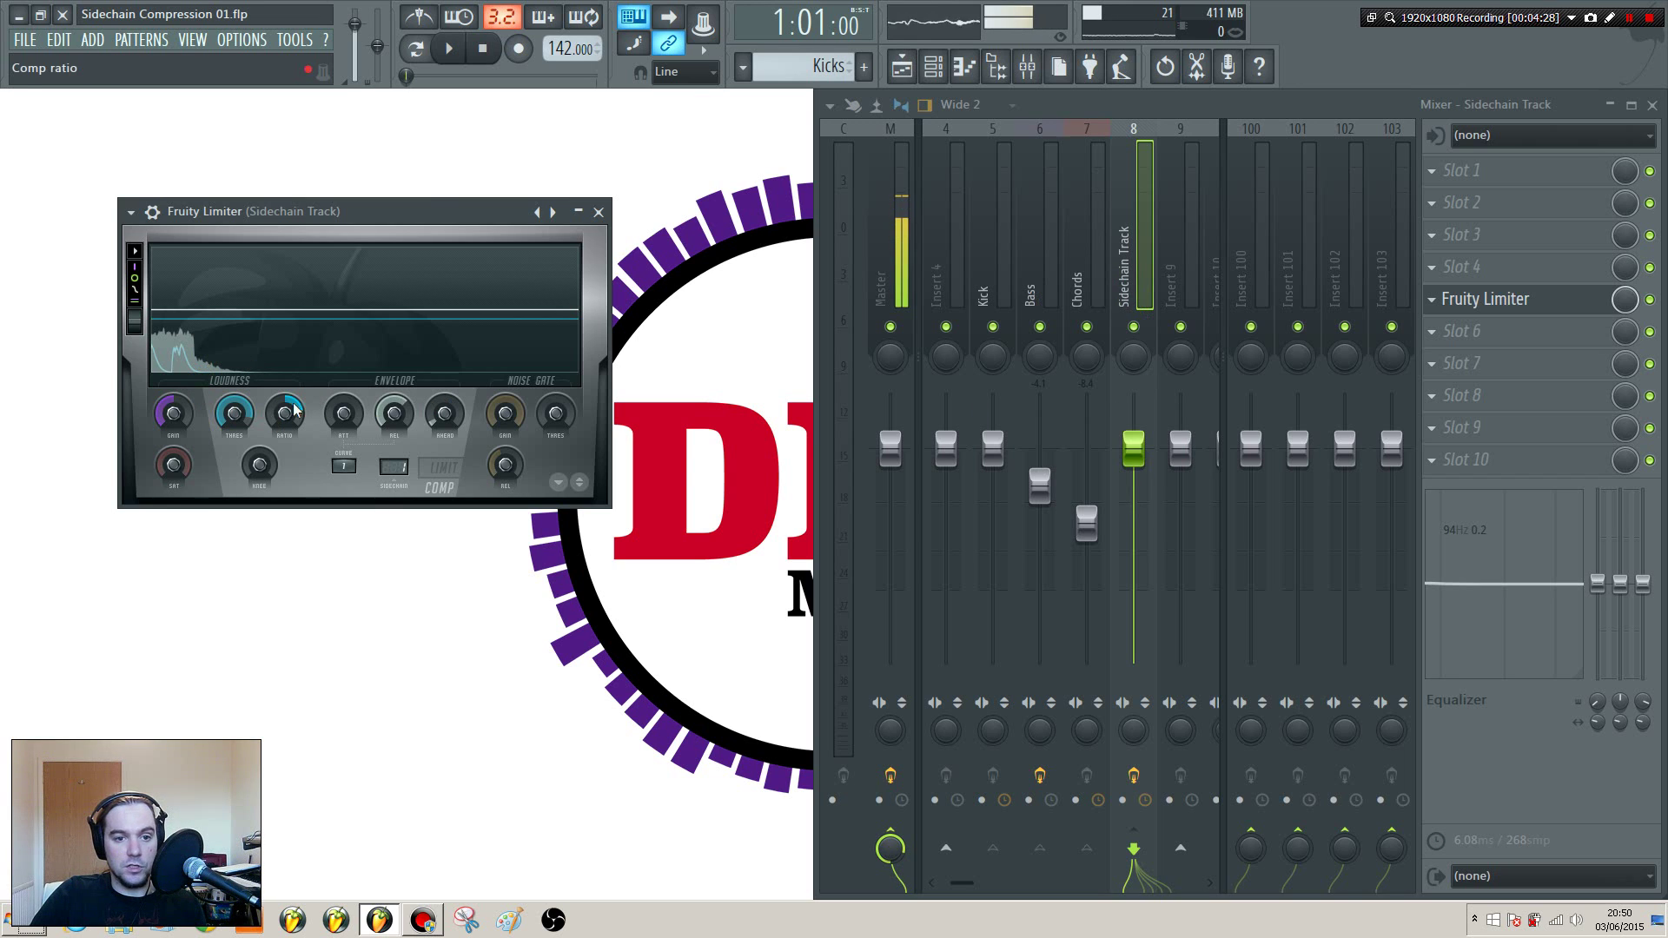
pyautogui.press('space')
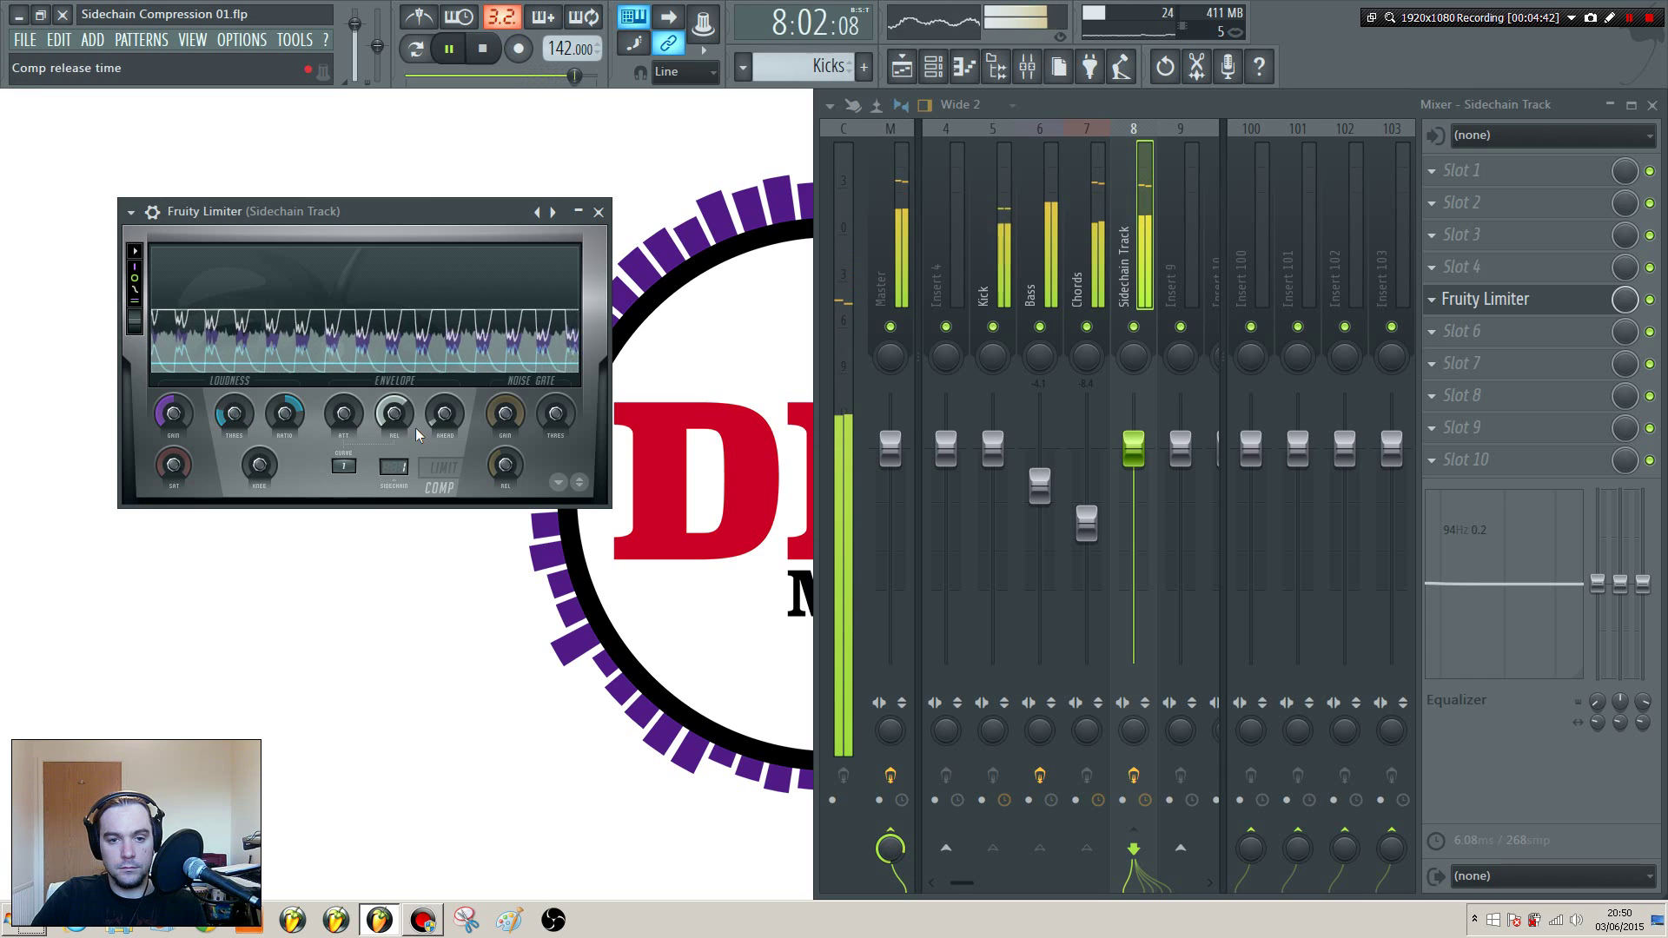
pyautogui.press('space')
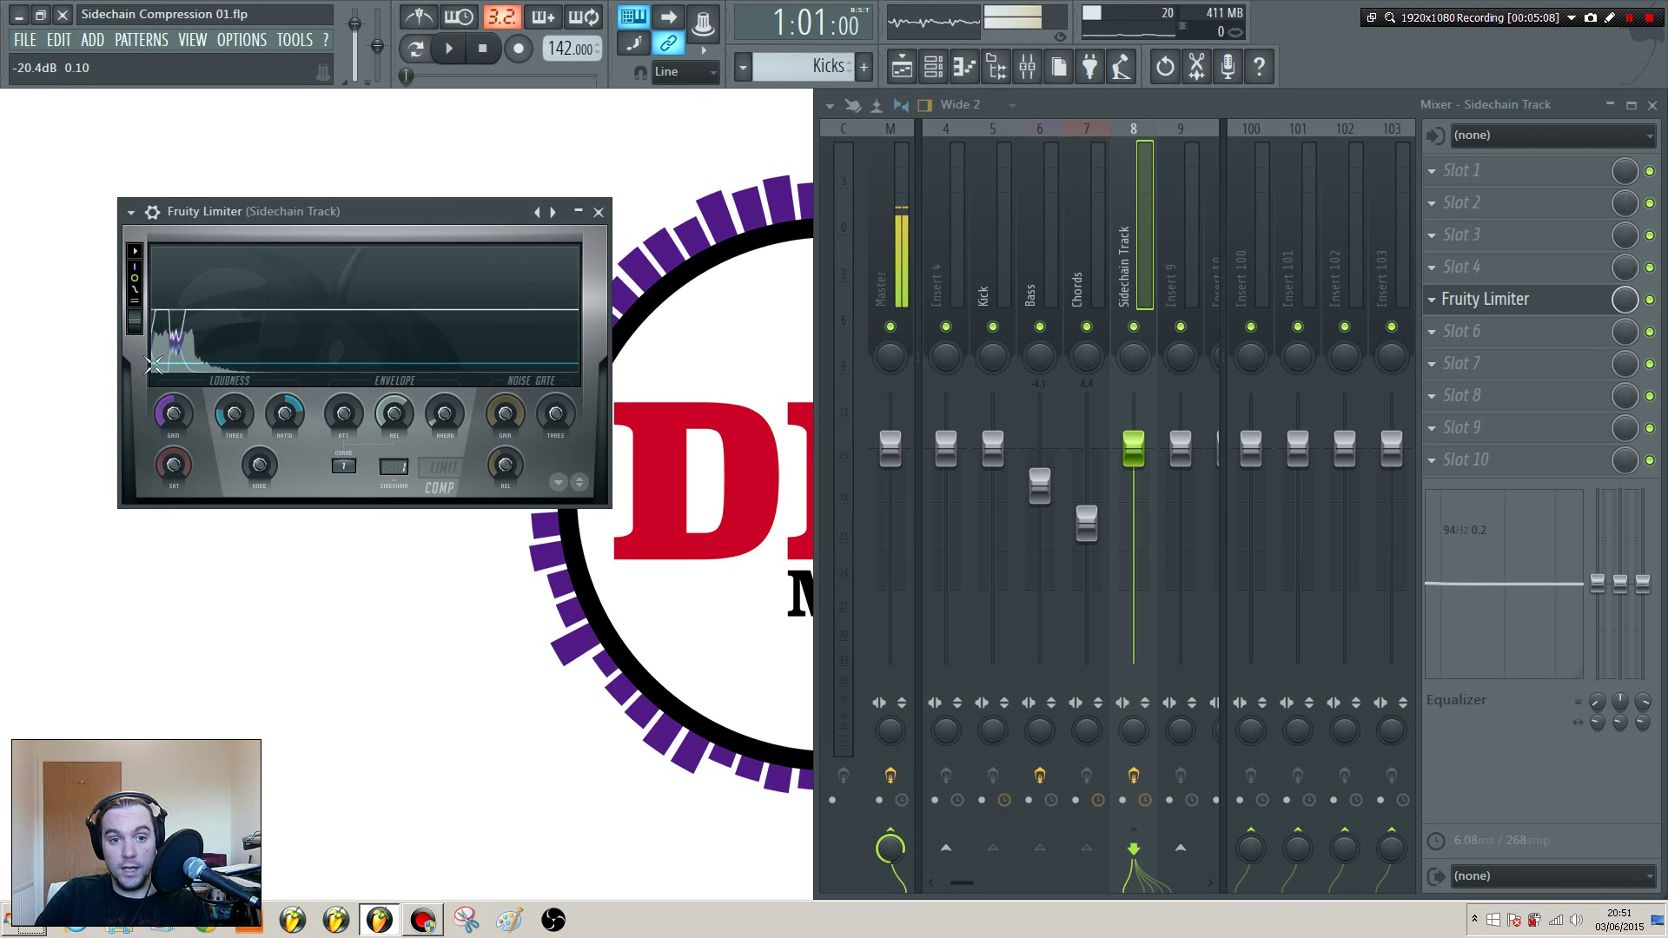
# Step: Drop Fruity Limiter's compression ratio to 1.0:1, and raise it again to restore strong ducking
pyautogui.moveTo(284, 413); pyautogui.dragTo(284, 391)
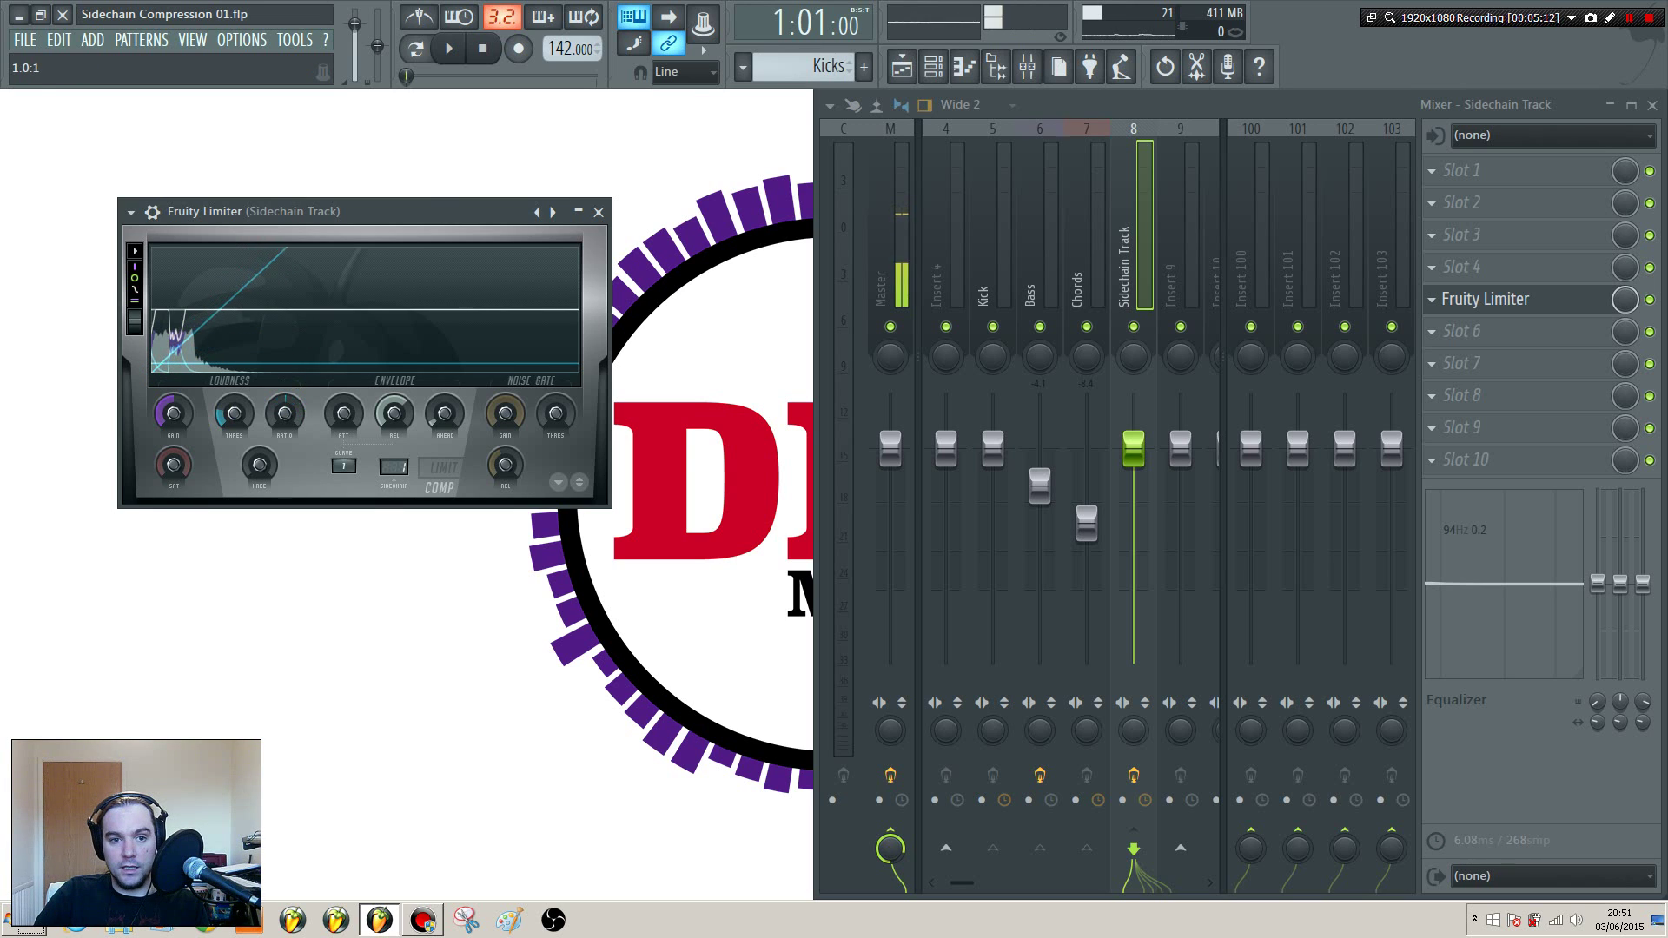
pyautogui.rightClick(287, 405)
pyautogui.click(304, 421)
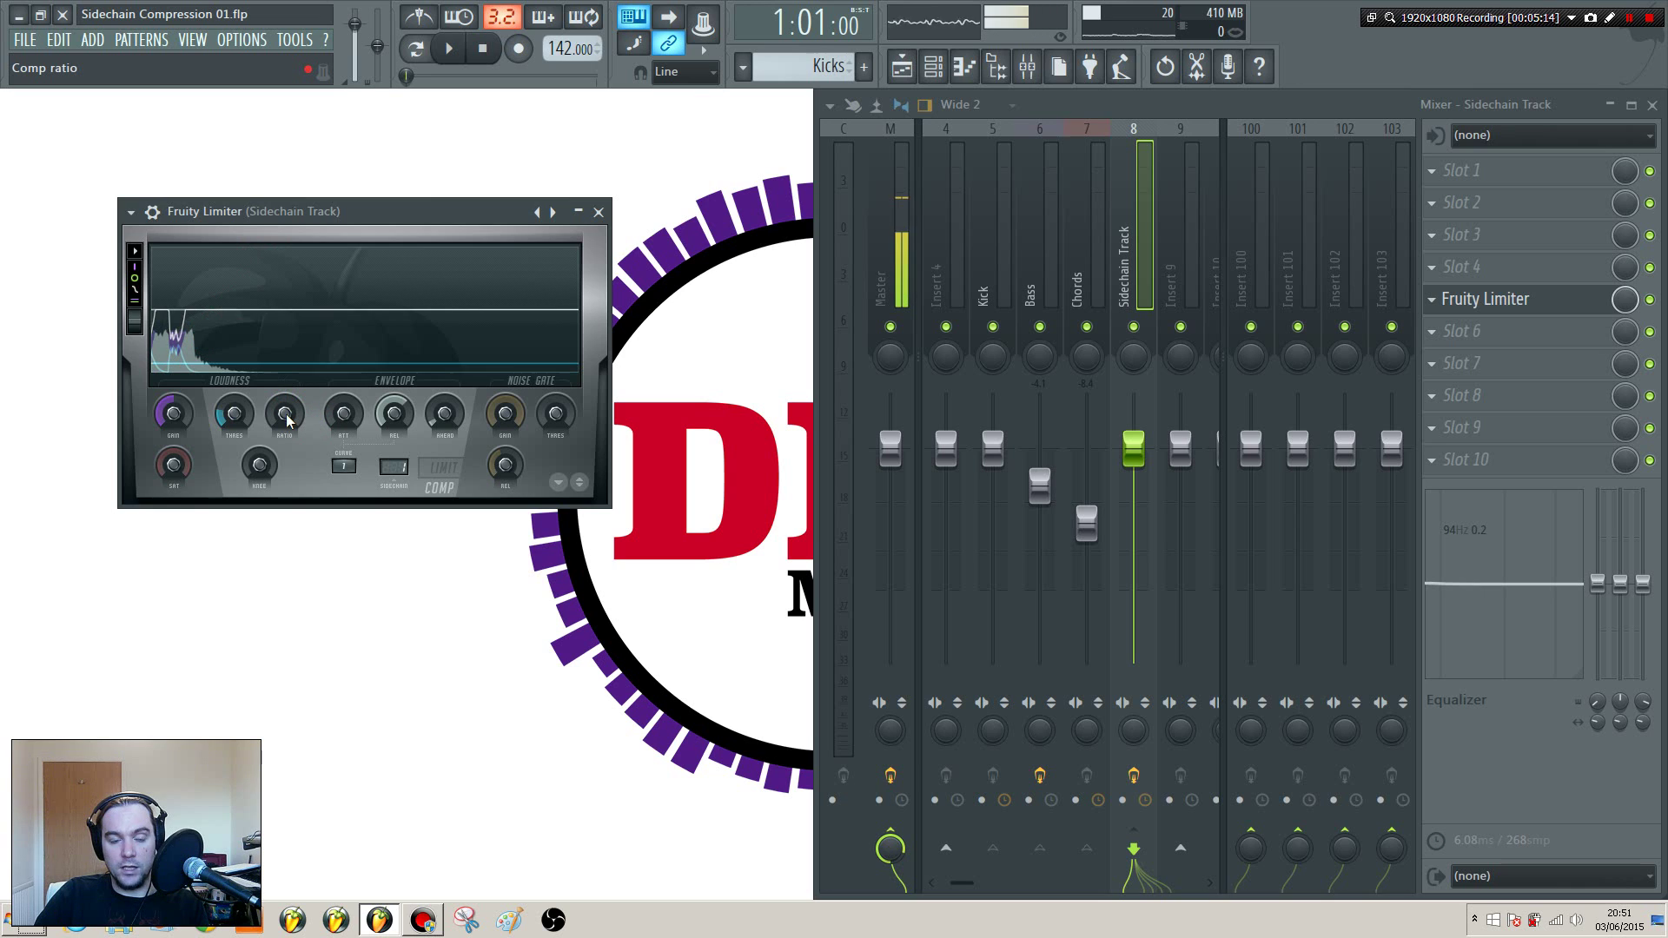
pyautogui.moveTo(287, 418); pyautogui.dragTo(288, 385)
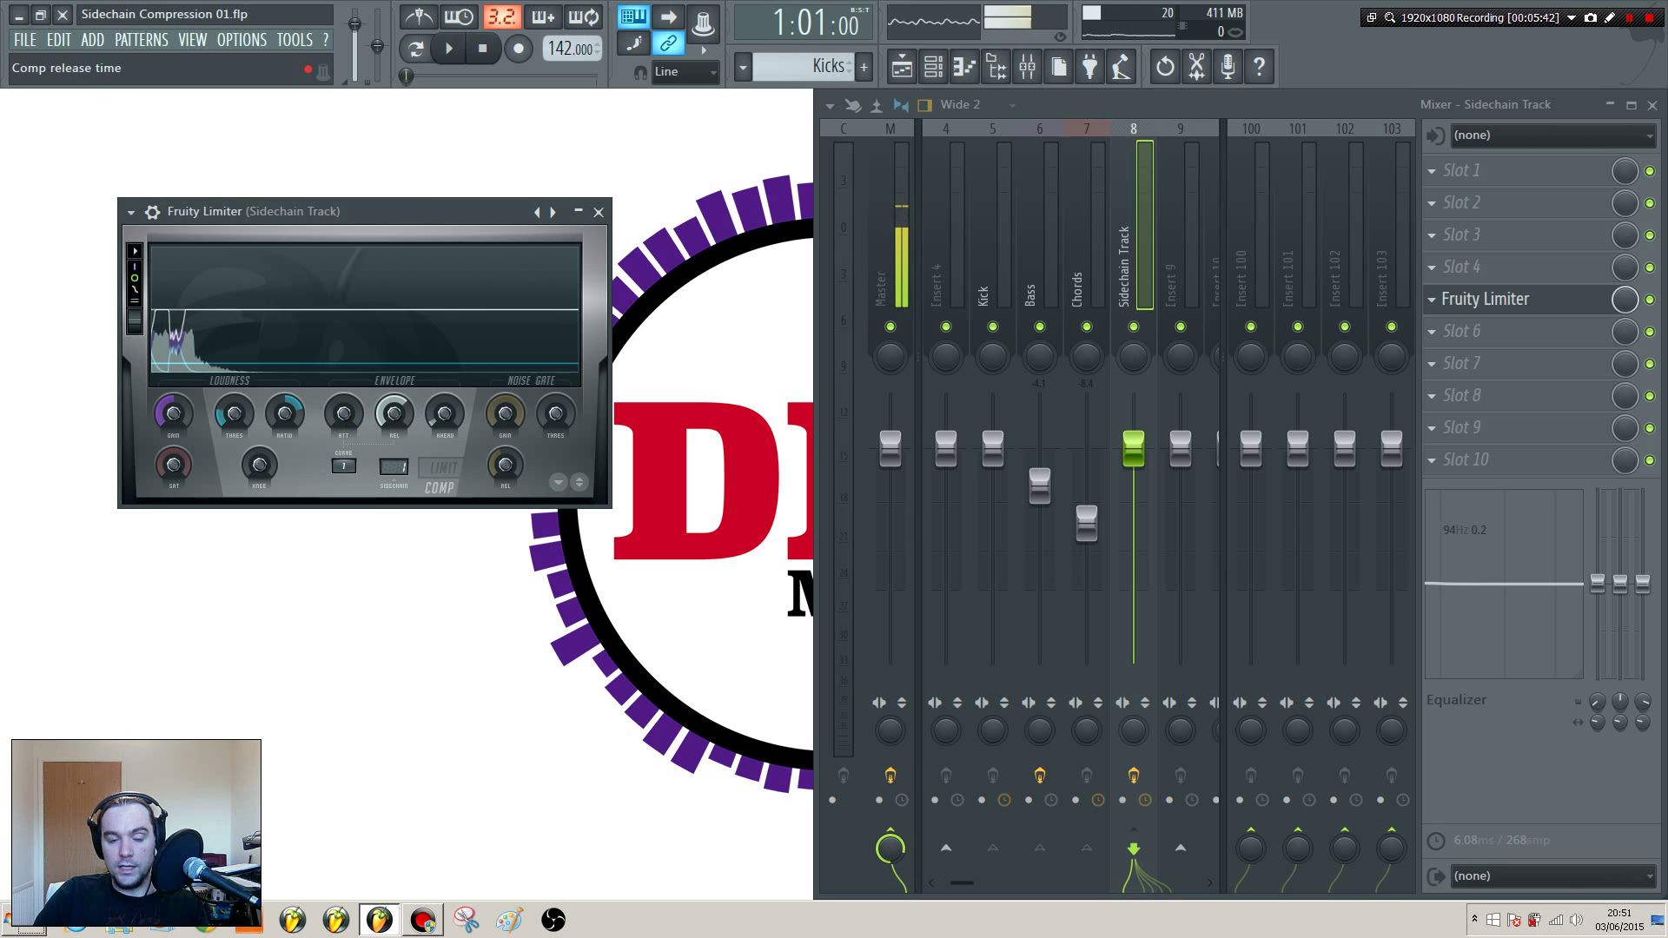
# Step: Raise Fruity Limiter's compressor release time to about 1169 ms and preview the slow recovery
pyautogui.click(394, 414)
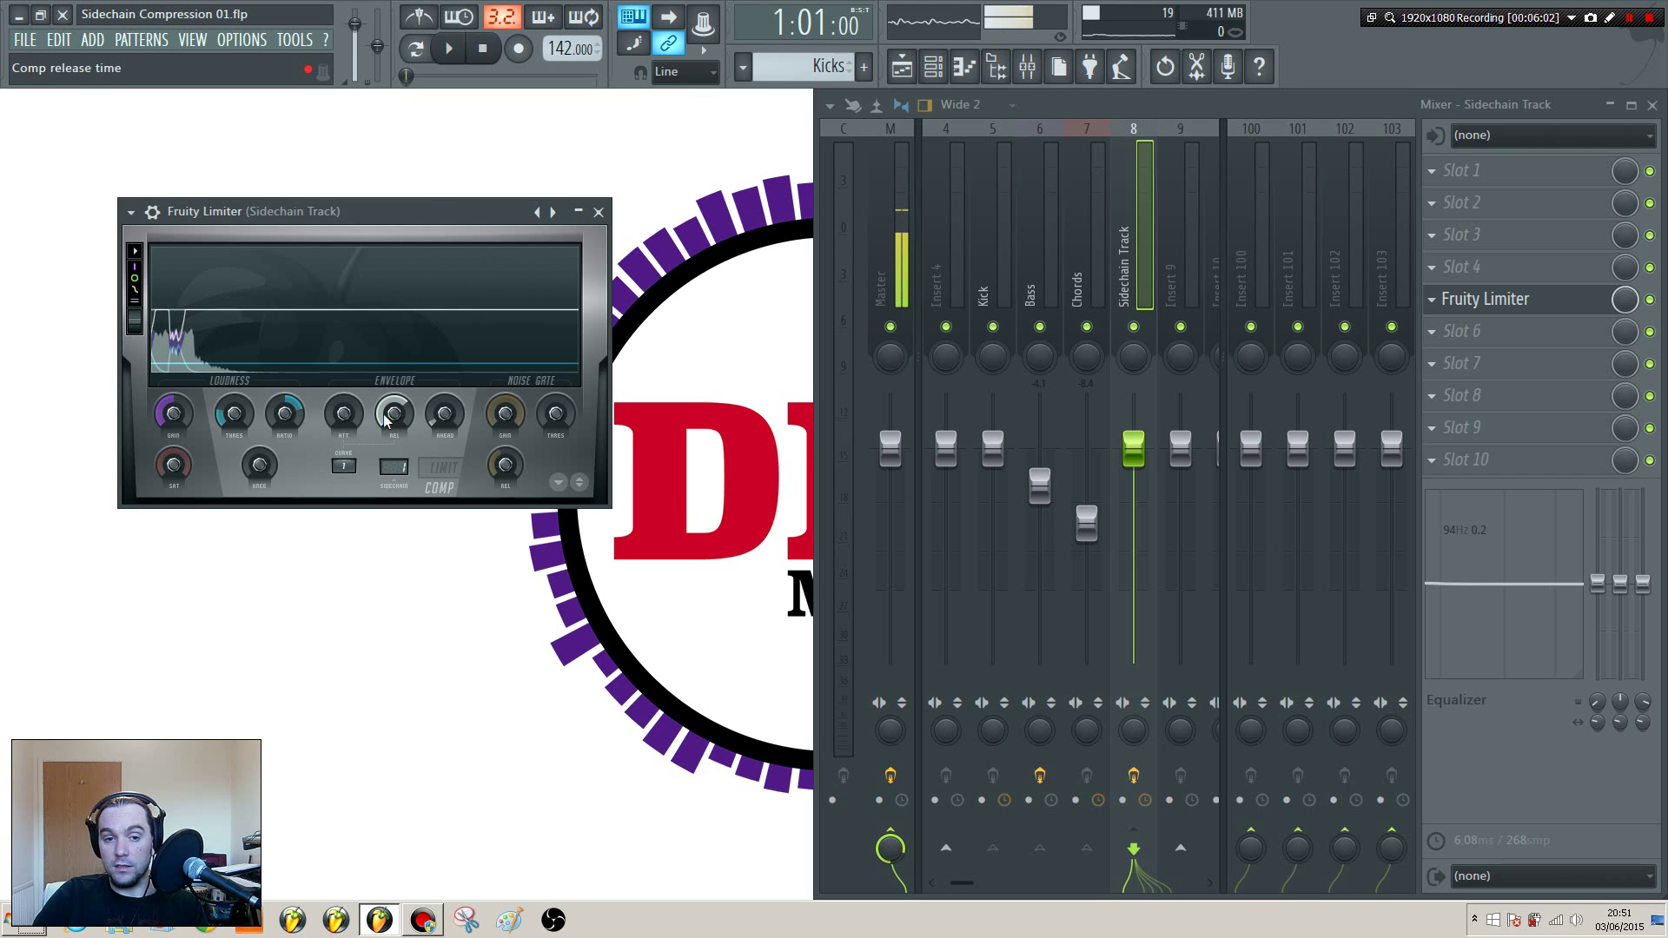
pyautogui.press('space')
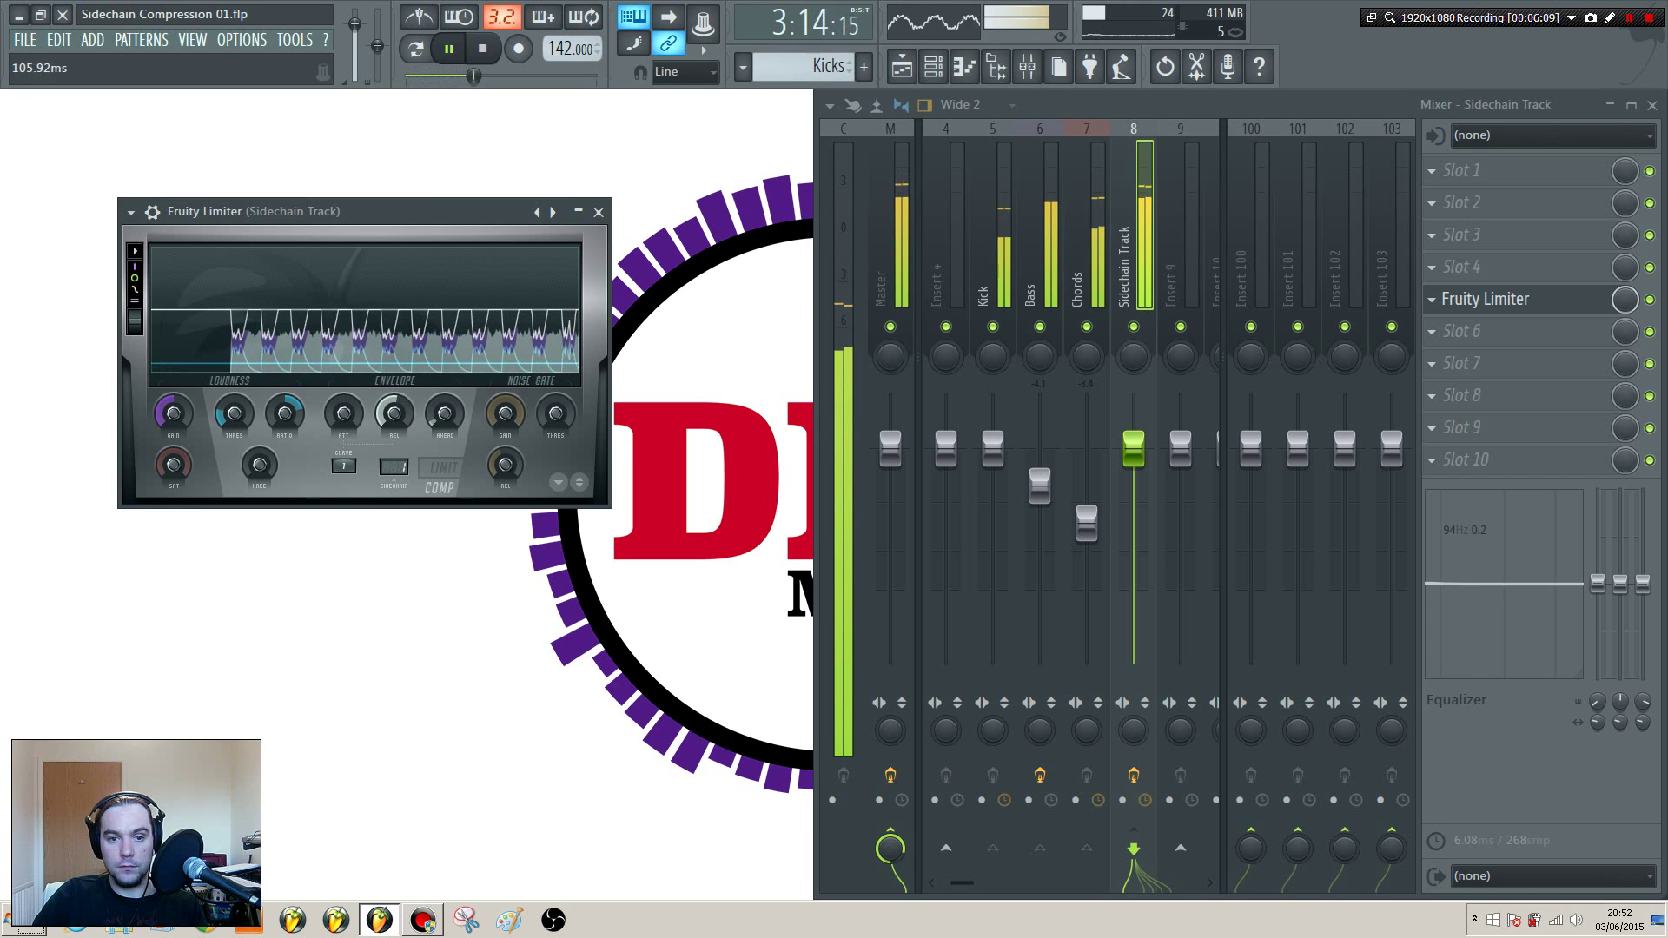
pyautogui.moveTo(394, 413); pyautogui.dragTo(394, 317)
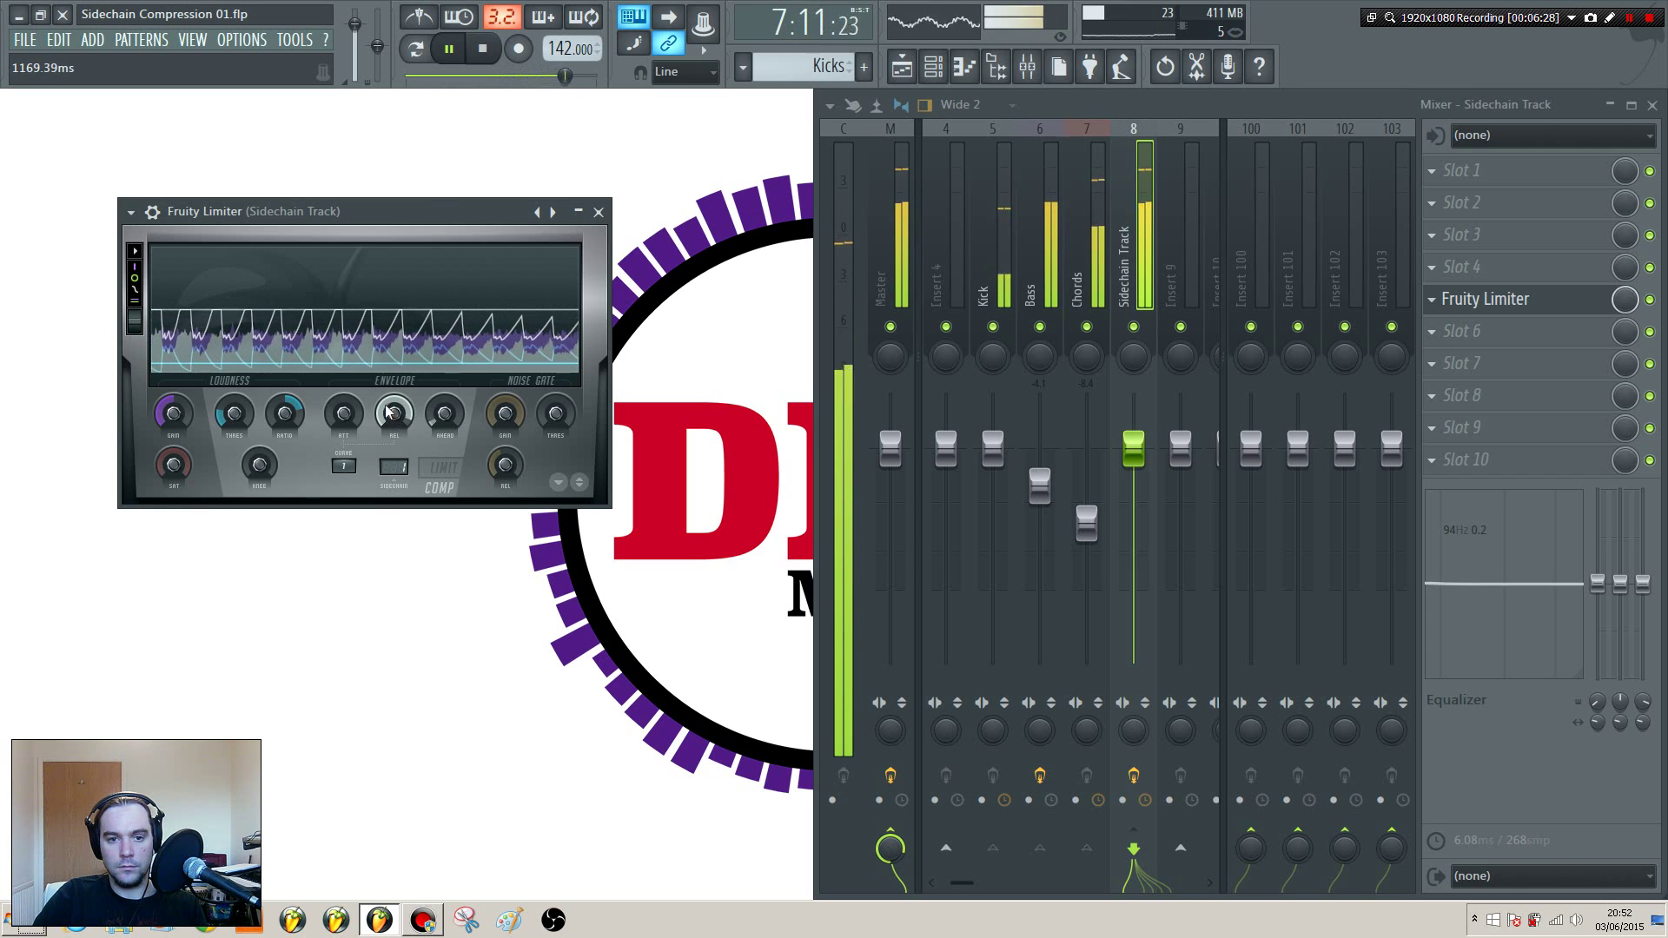
pyautogui.press('space')
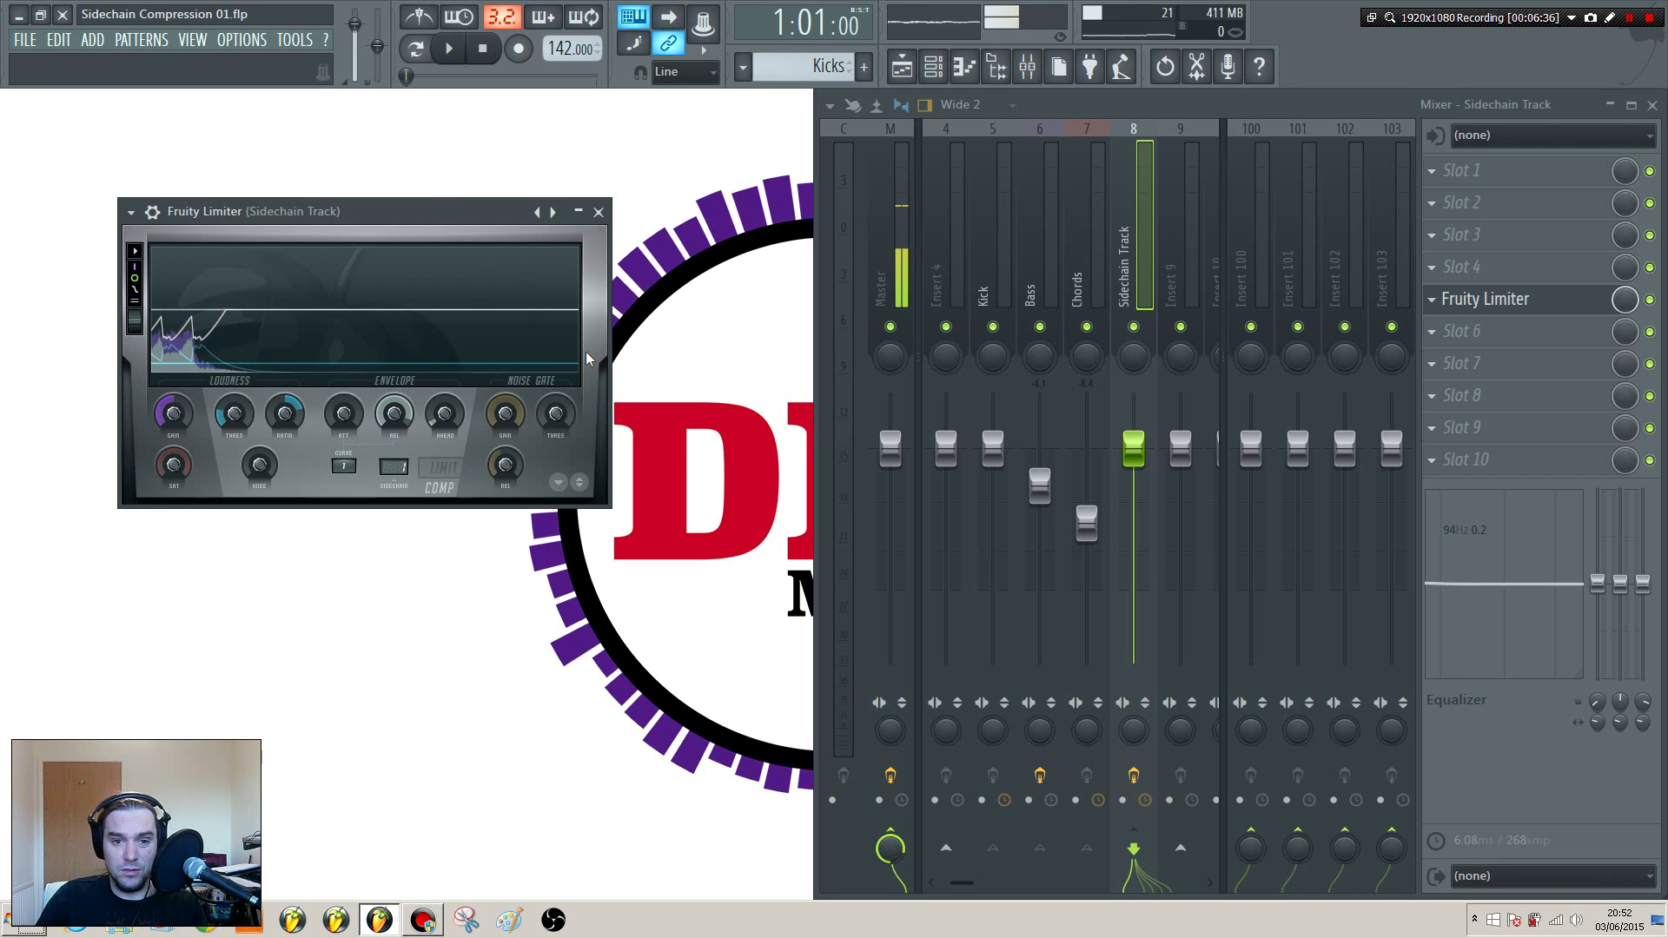
pyautogui.press('space')
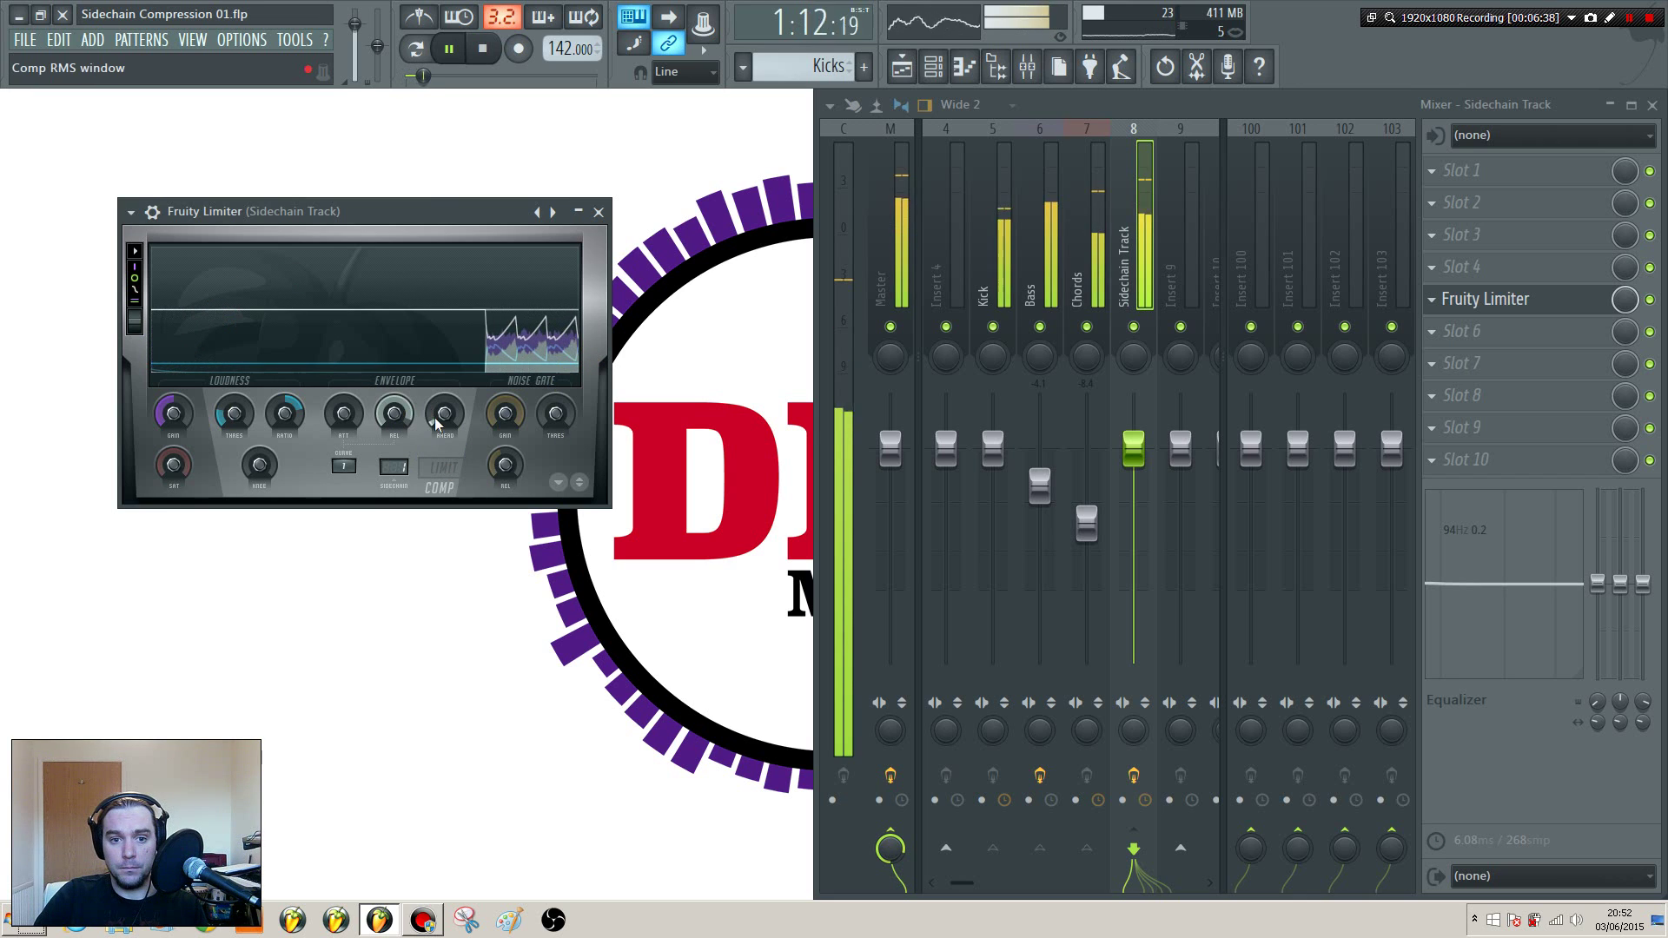
pyautogui.press('space')
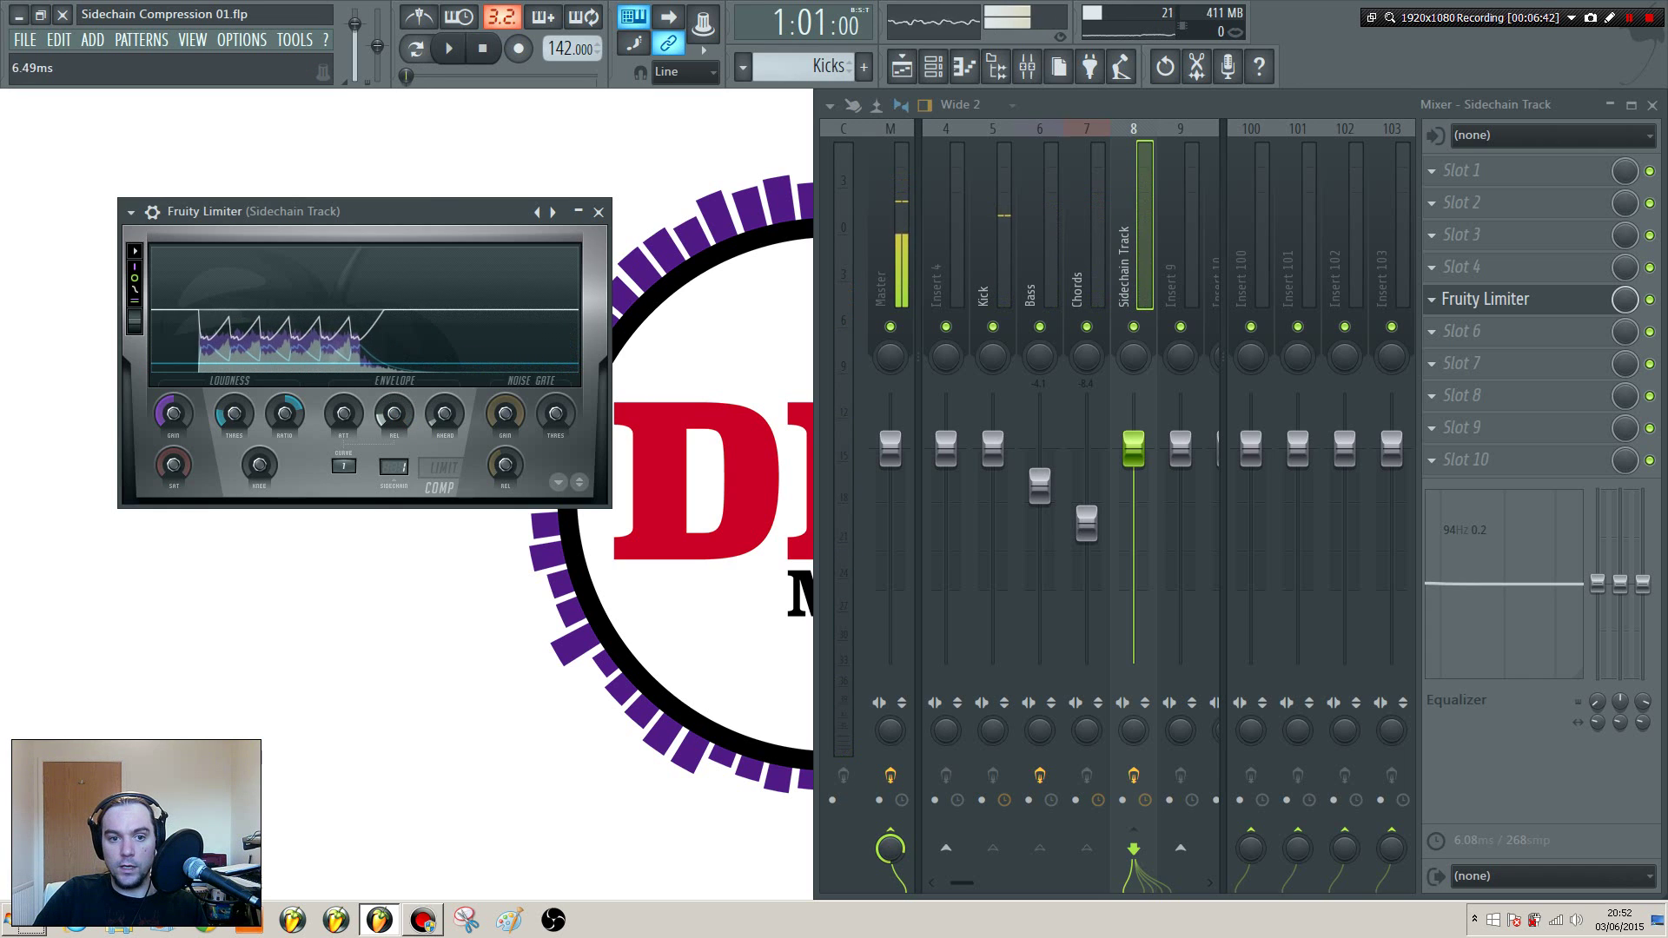
# Step: Preview a very short compressor release of about 6.5 ms, and raise the release time to about 322 ms during playback
pyautogui.press('space')
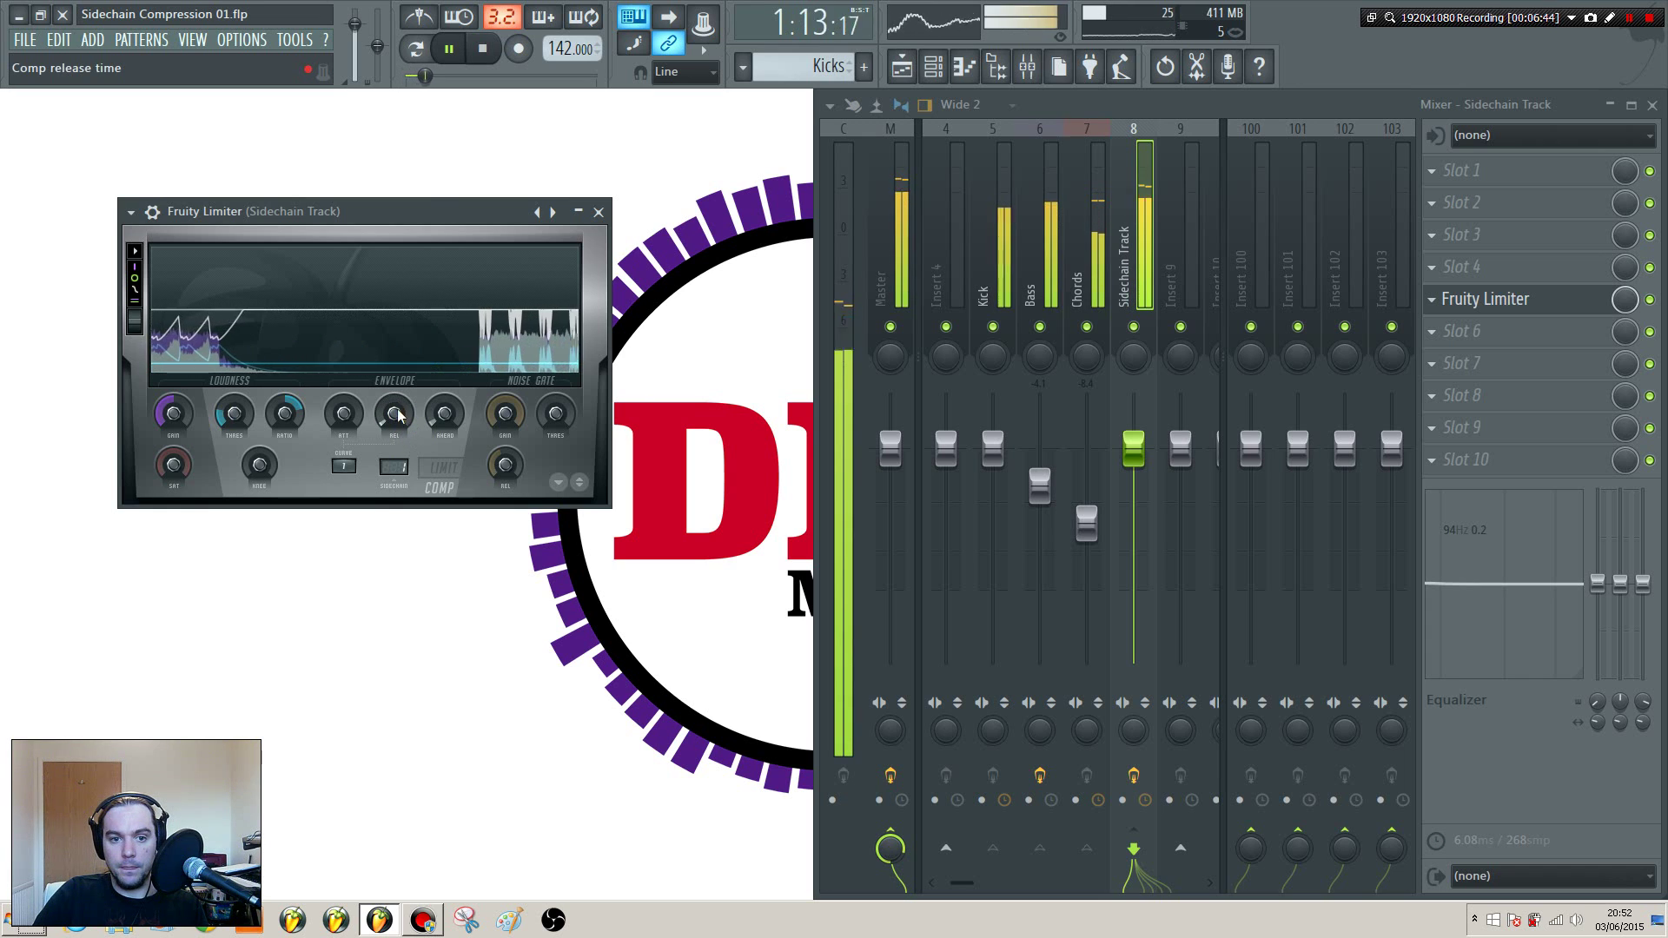
pyautogui.press('space')
pyautogui.moveTo(398, 416); pyautogui.dragTo(394, 393)
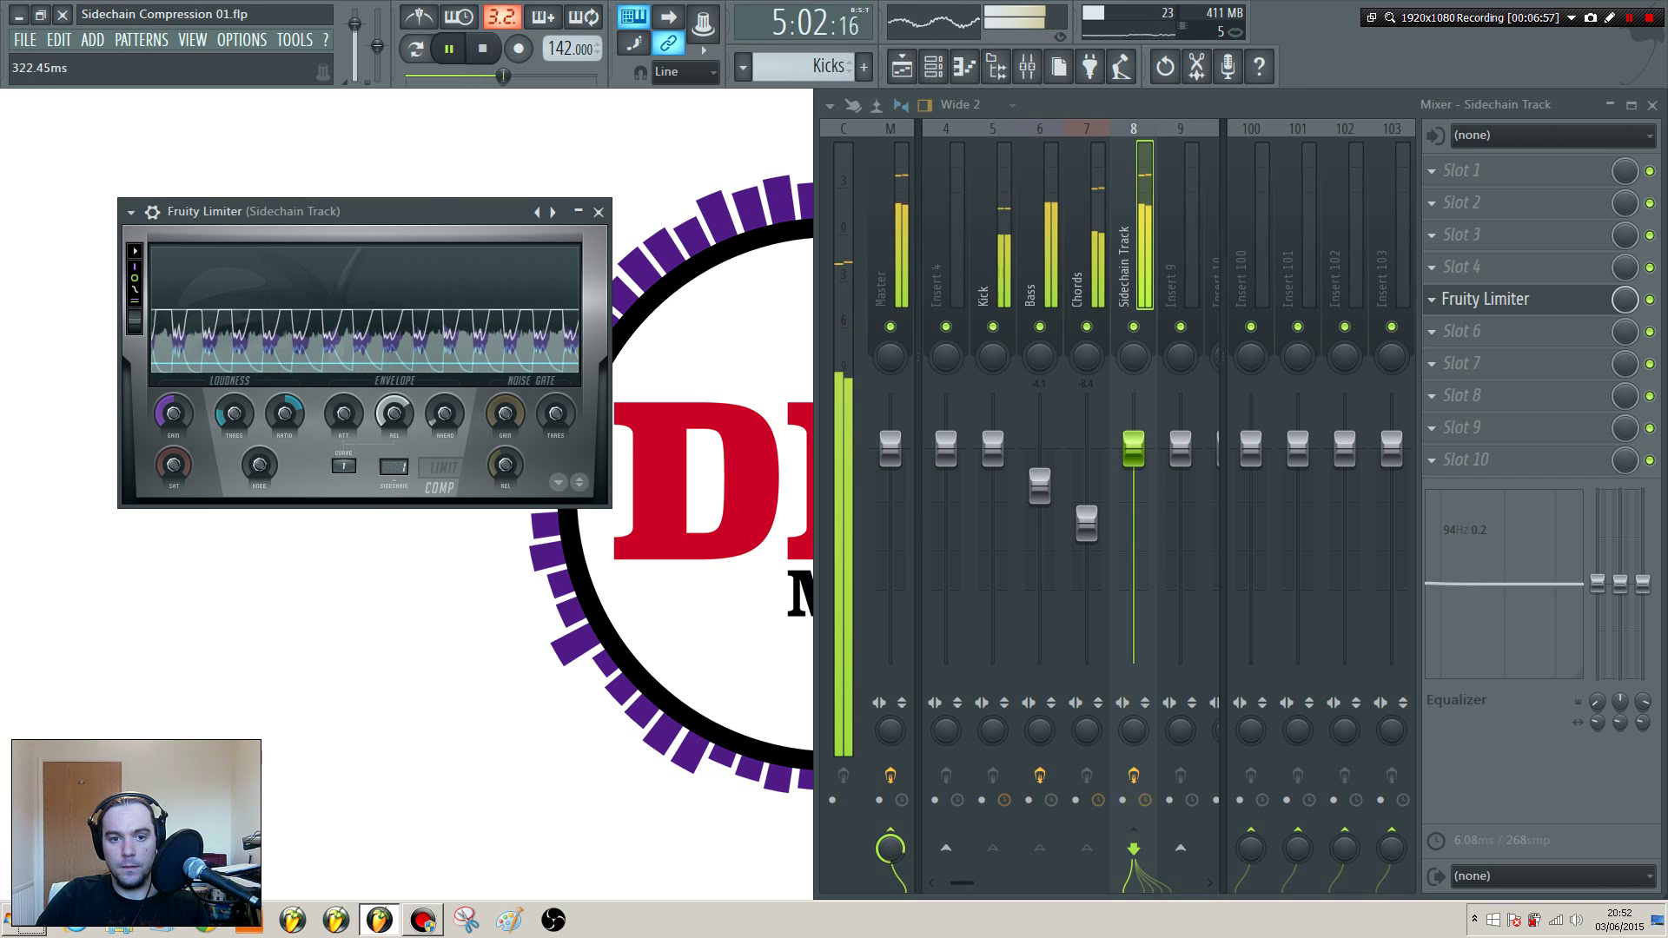
pyautogui.press('space')
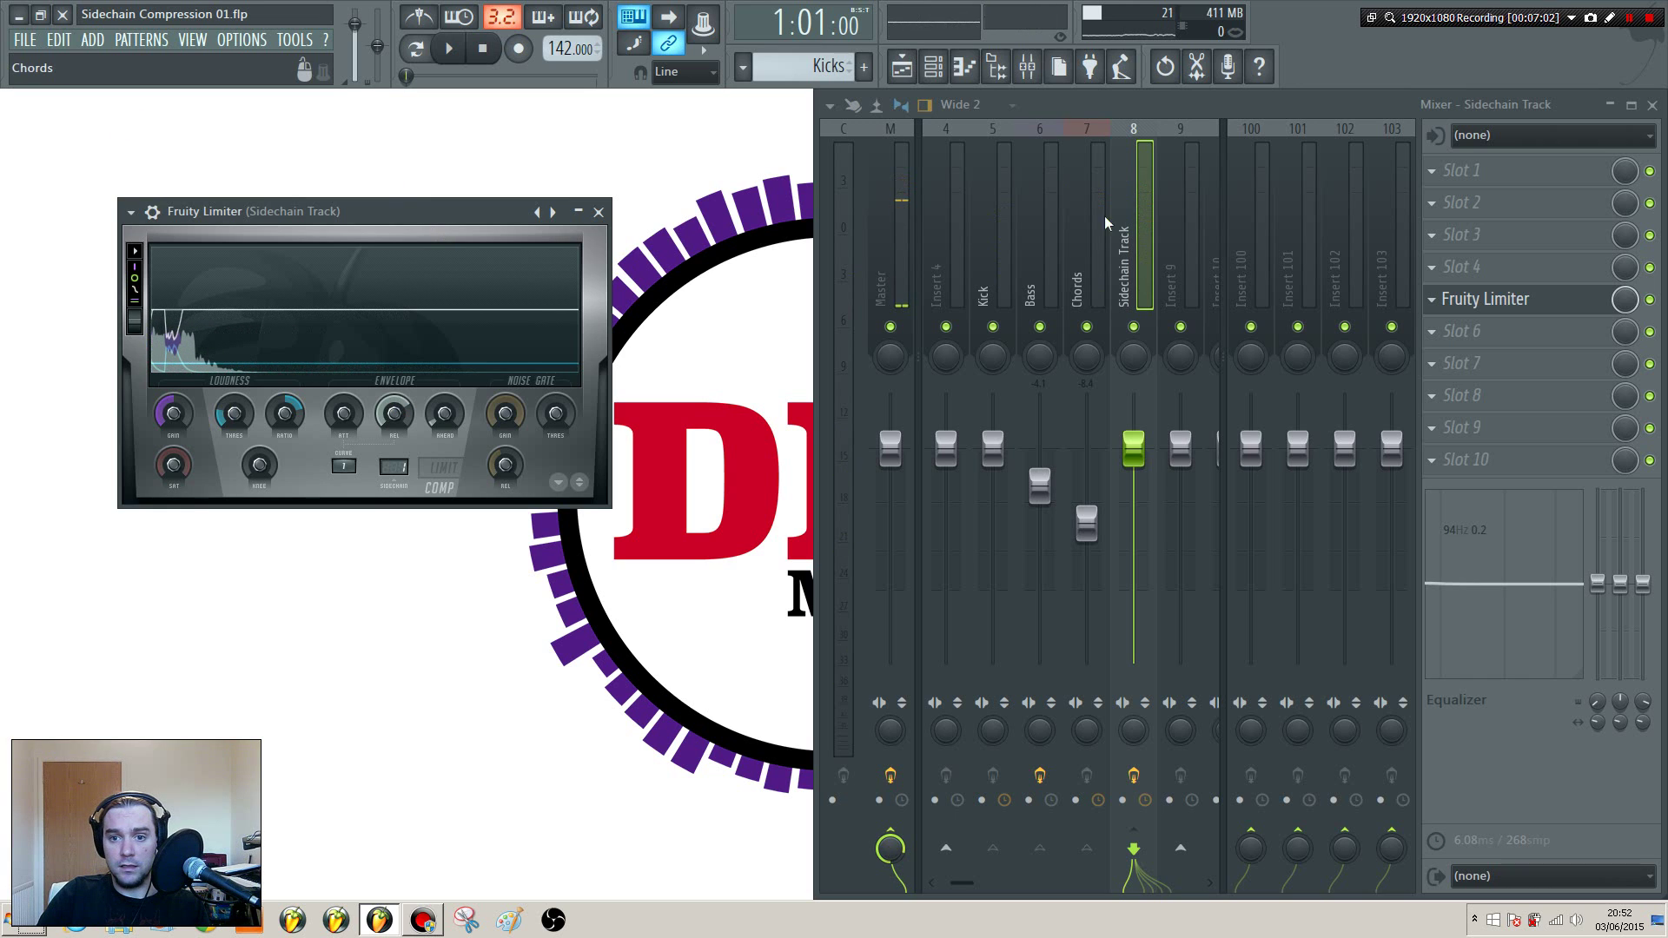
# Step: Check the Bass, Kick and Sidechain Track mixer tracks, and close the mixer and Fruity Limiter
pyautogui.click(1055, 283)
pyautogui.click(1131, 270)
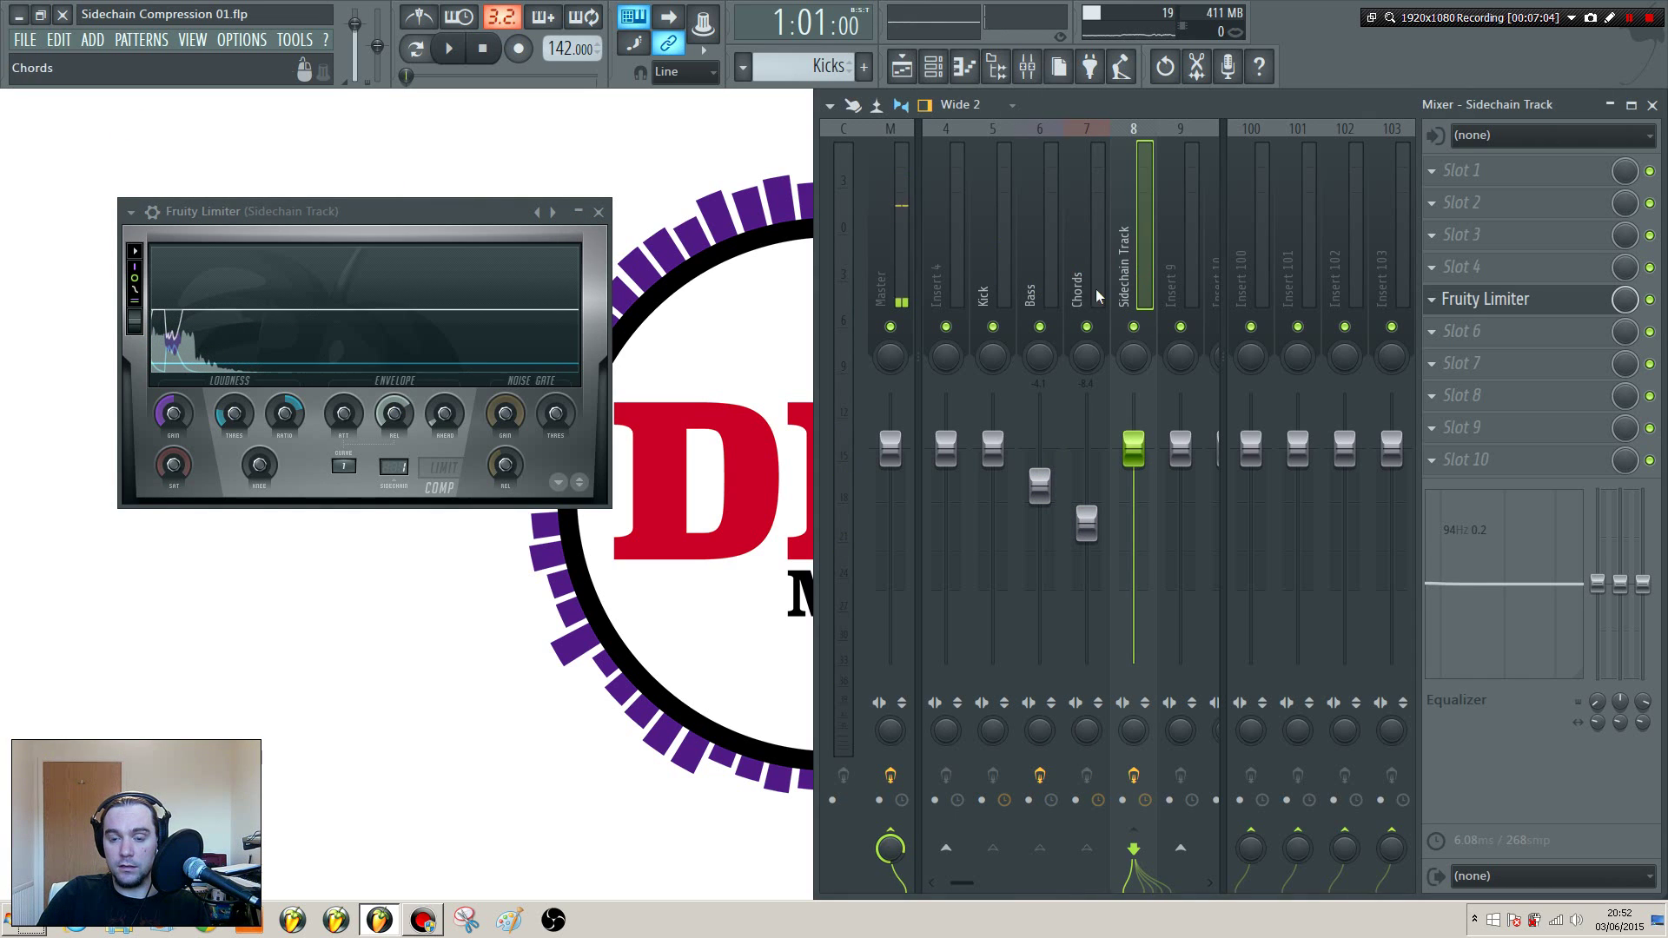
pyautogui.click(982, 277)
pyautogui.click(1121, 287)
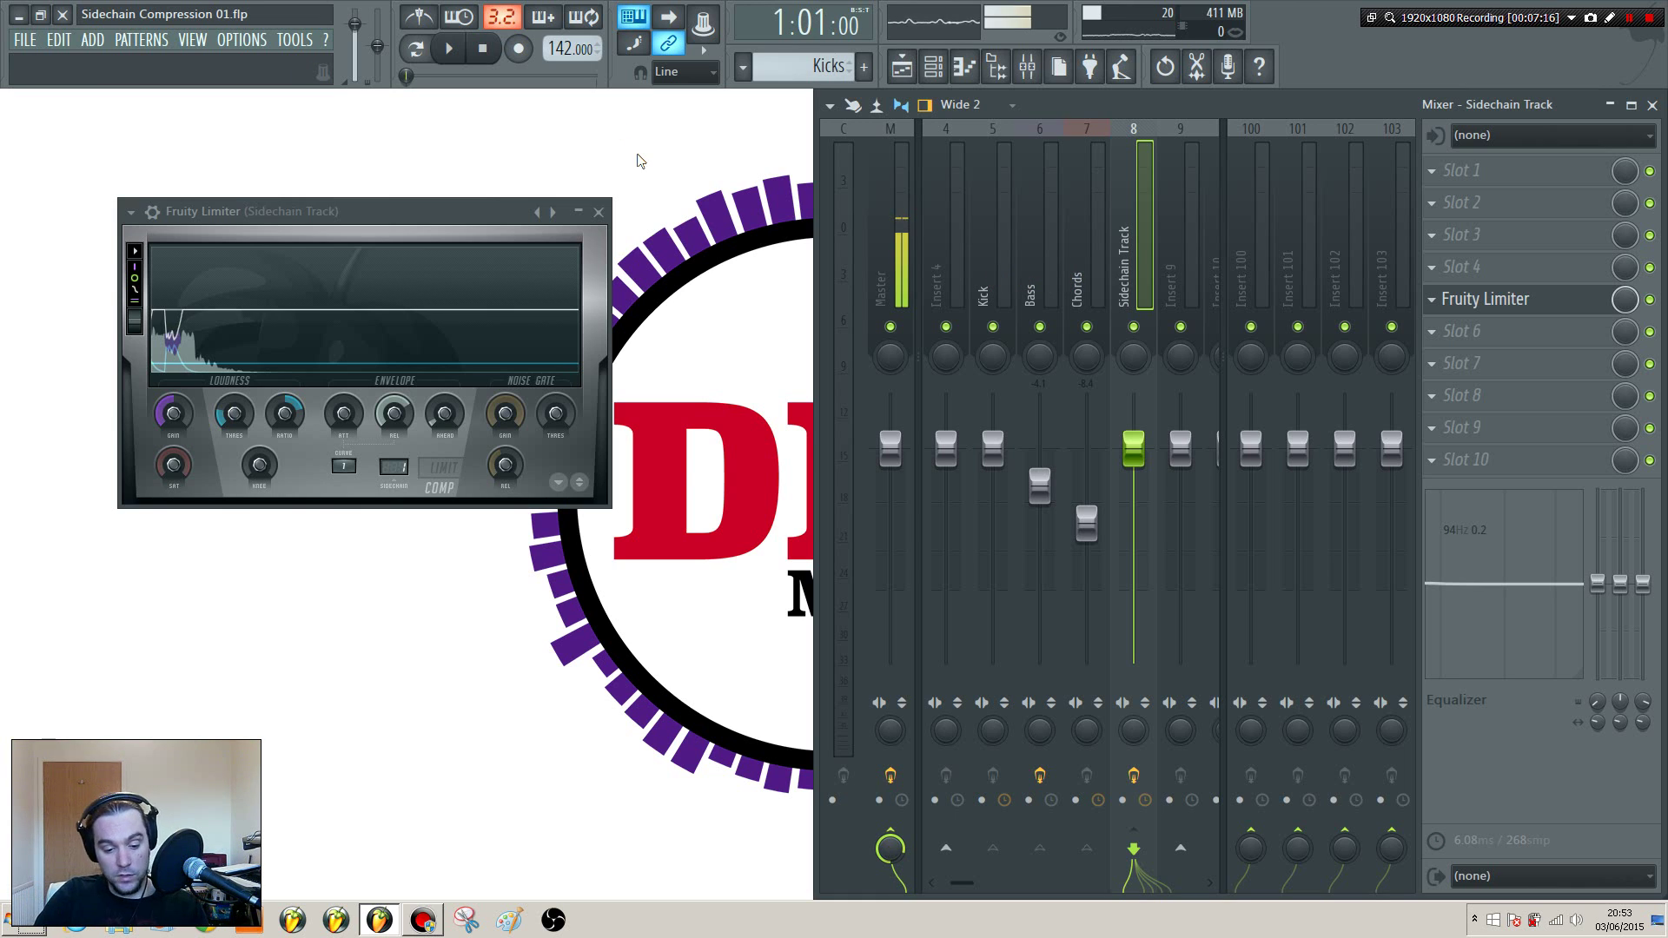
pyautogui.press('F9')
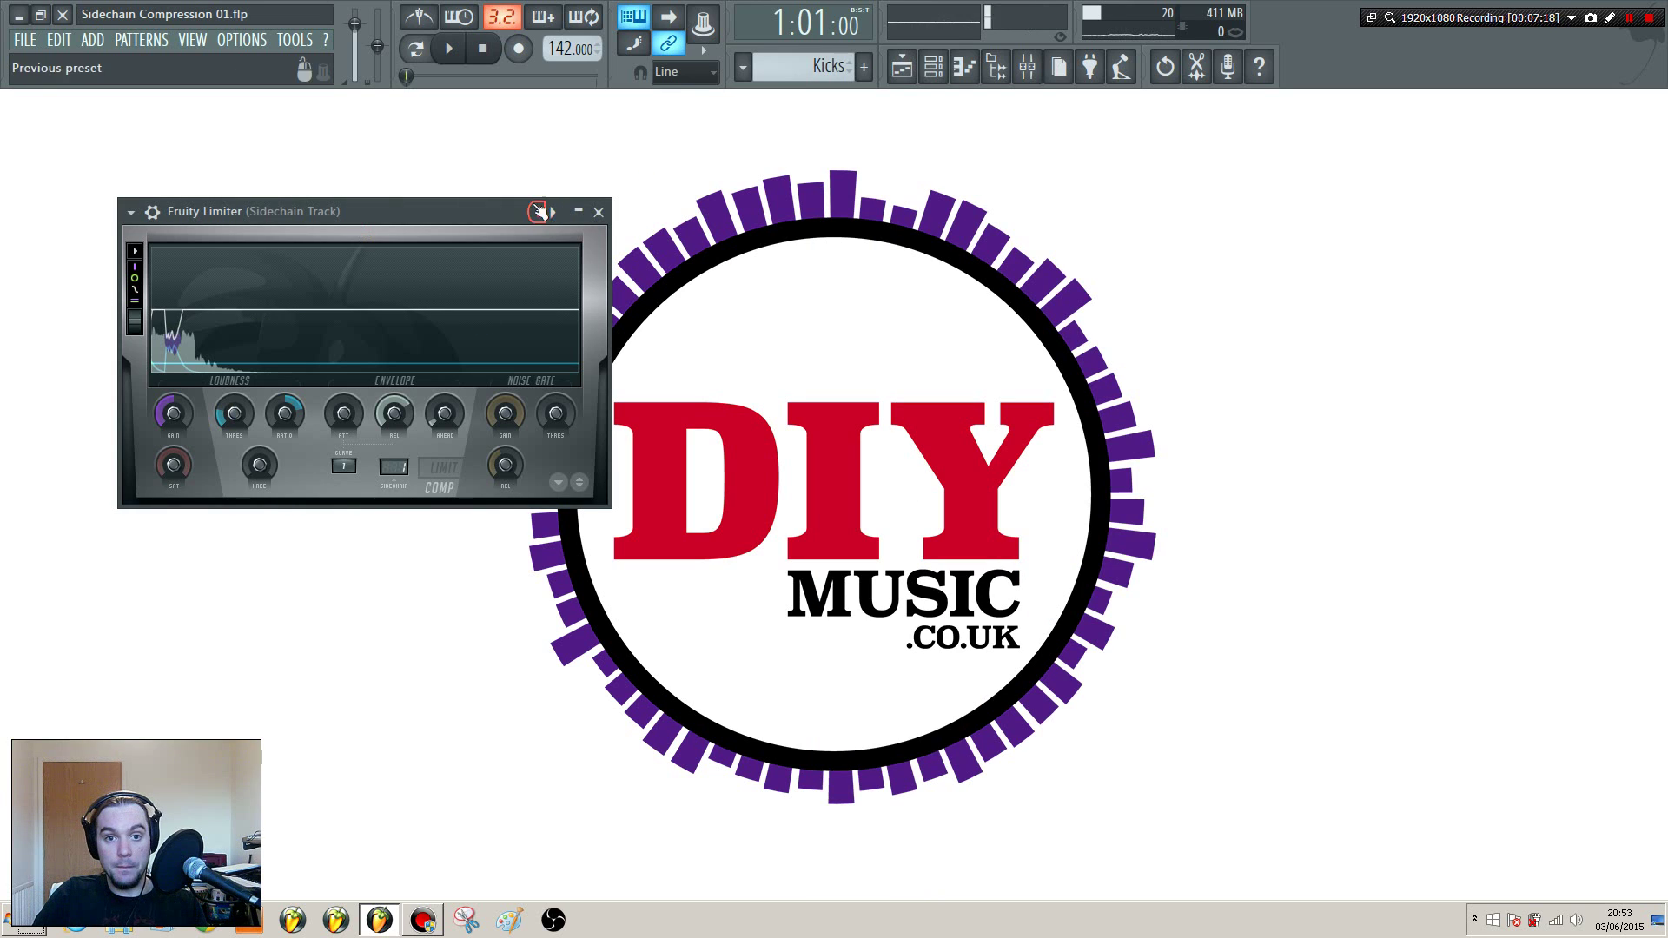
pyautogui.click(598, 211)
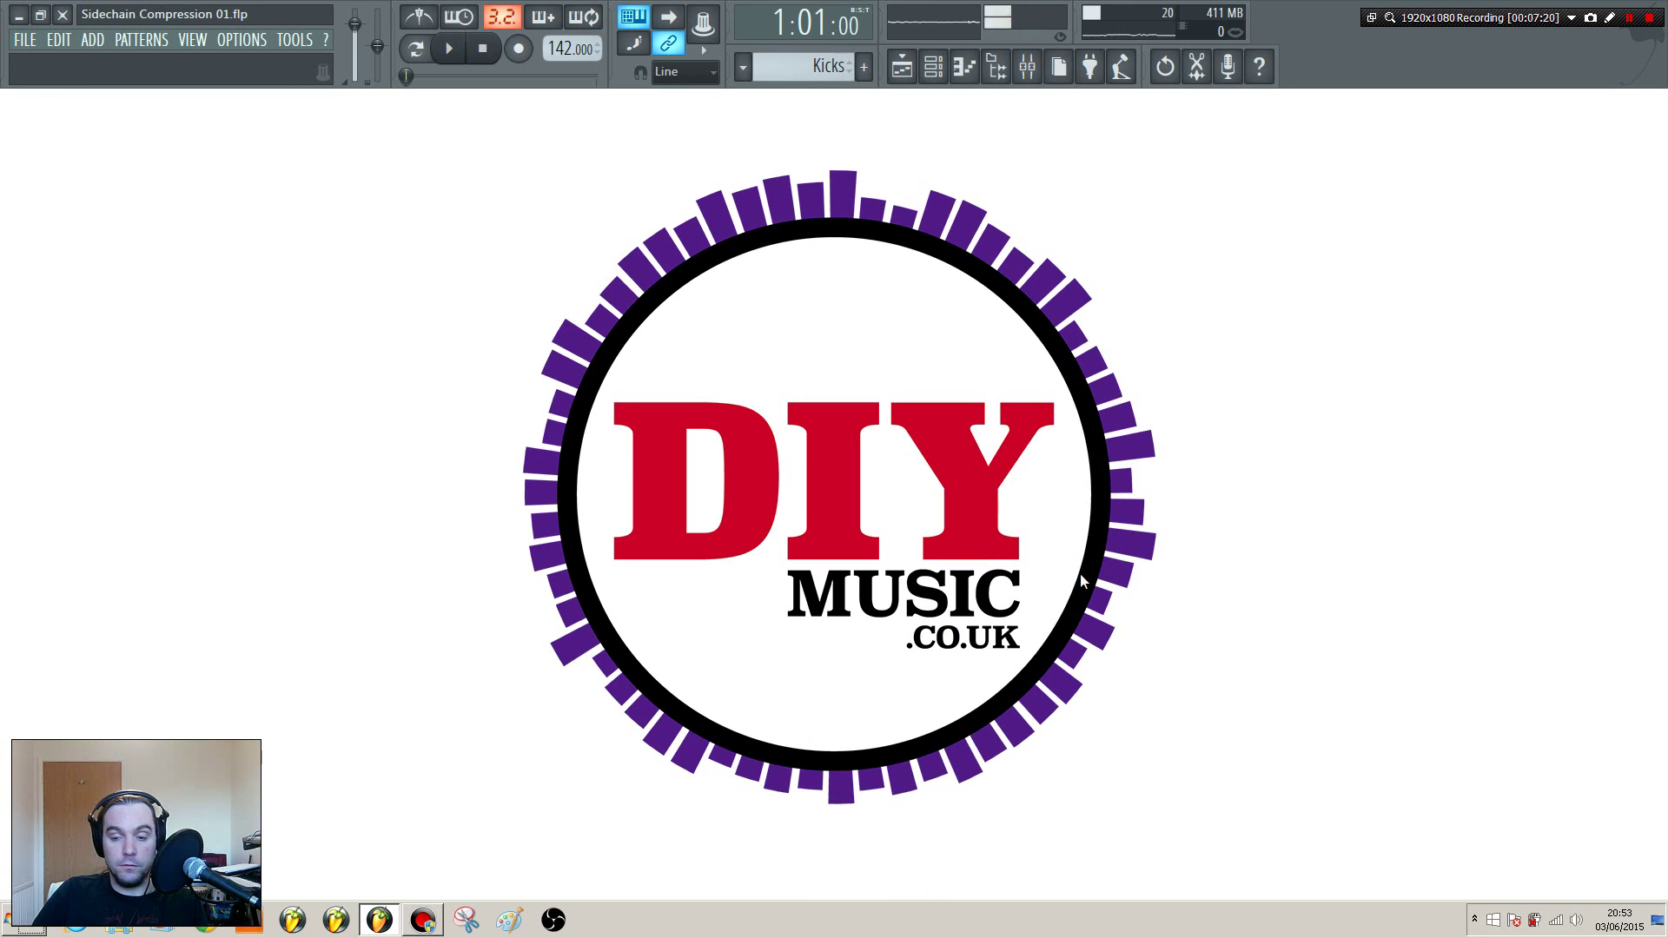